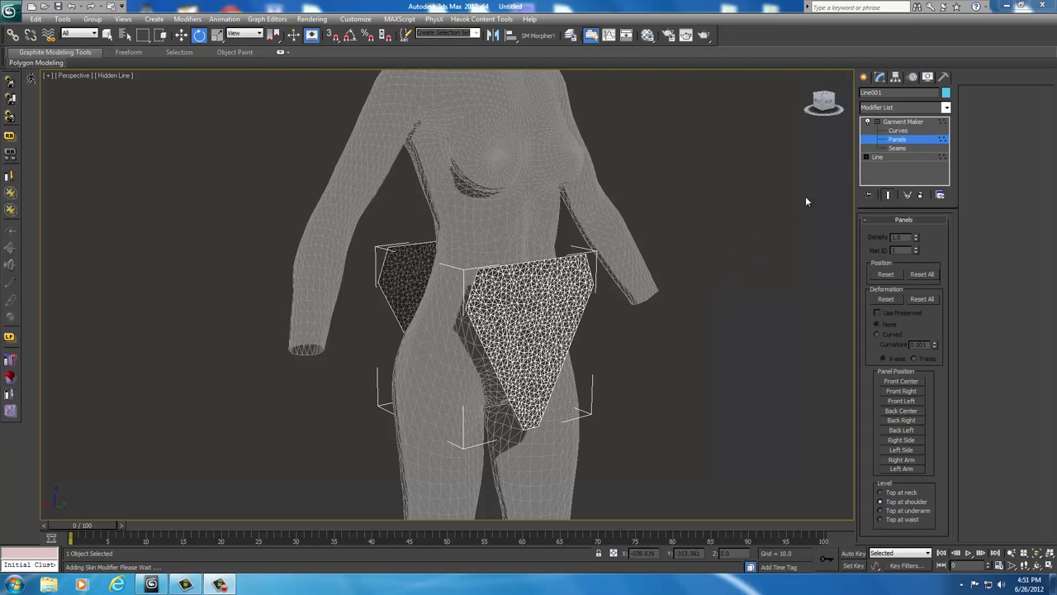
# In Garment Maker's Seams level, sew the side panel's edge to the matching front panel edge
pyautogui.click(898, 148)
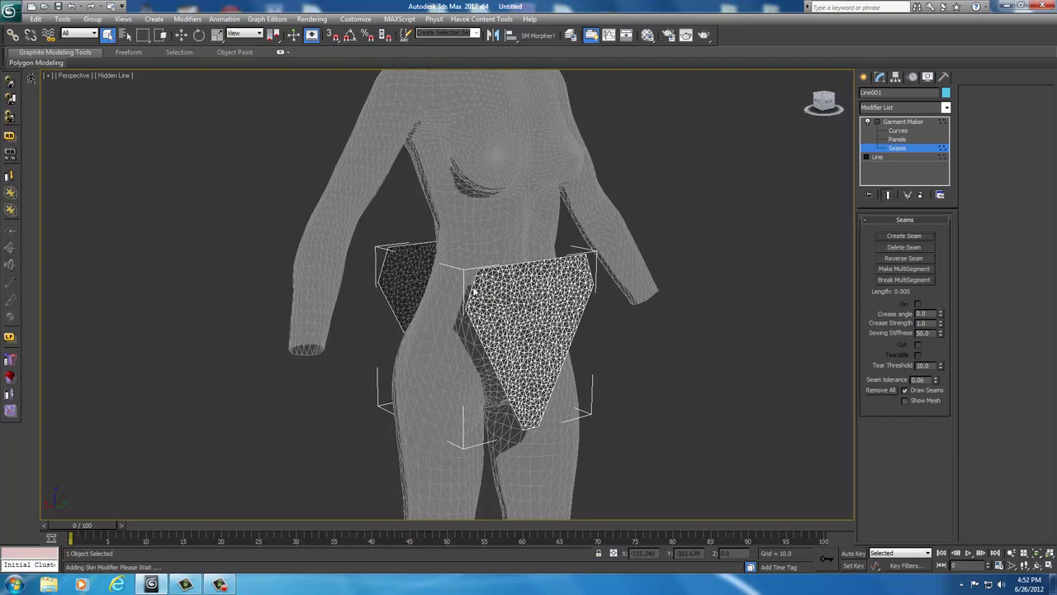
pyautogui.click(383, 261)
pyautogui.keyDown('ctrl'); pyautogui.click(471, 291); pyautogui.keyUp('ctrl')
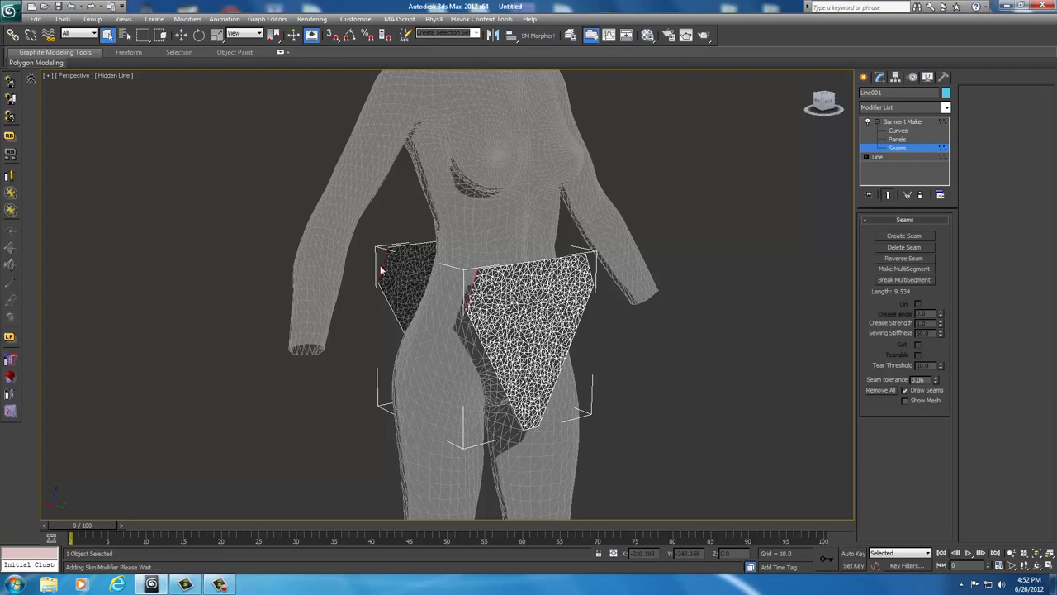
pyautogui.click(906, 236)
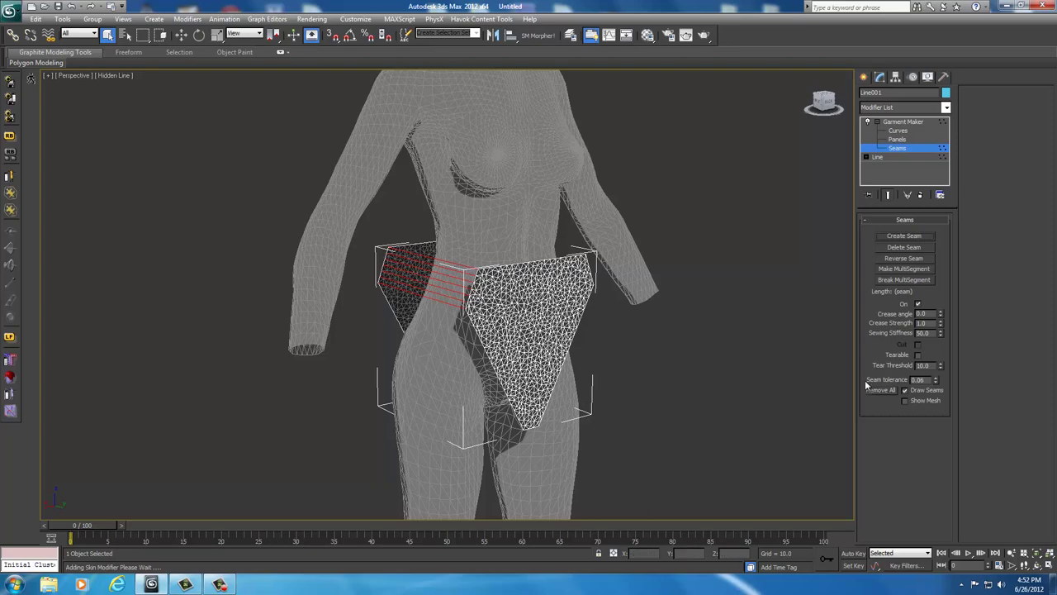
# Turn on Draw Seams with a seam tolerance of 1.0
pyautogui.click(905, 389)
pyautogui.doubleClick(932, 380)
pyautogui.write('1')
pyautogui.press('Return')
pyautogui.click(707, 291)
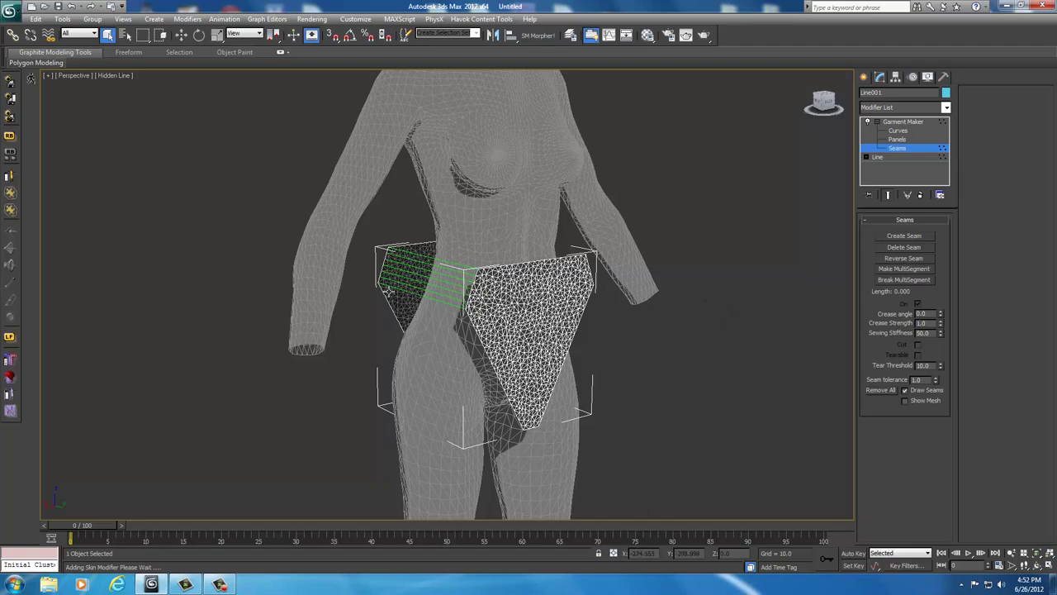
pyautogui.moveTo(824, 104); pyautogui.dragTo(746, 102)
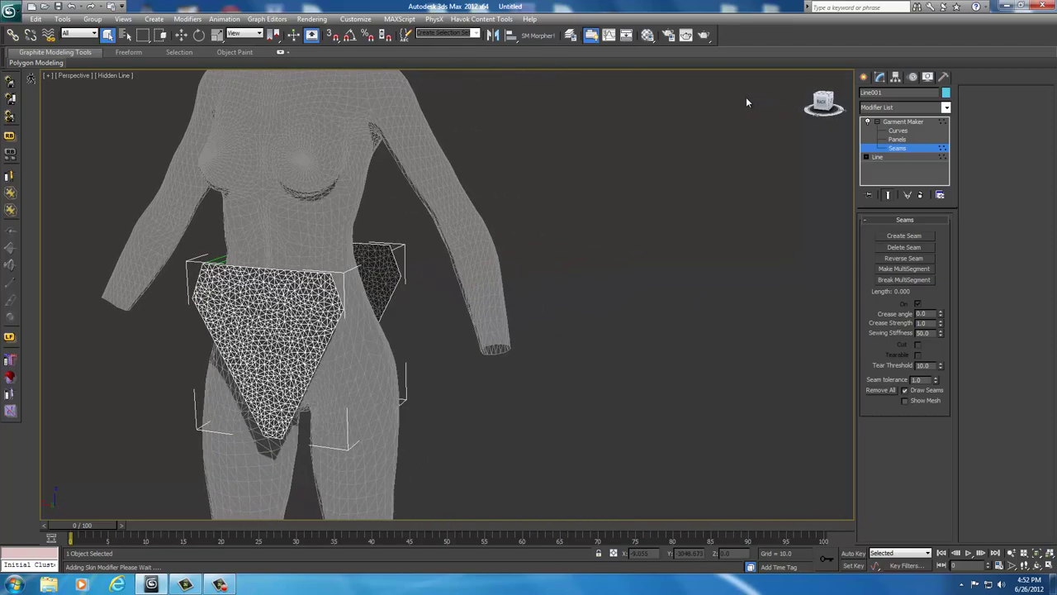
# Seam the back panel's hip edge to the front panel's matching hip edge
pyautogui.click(394, 262)
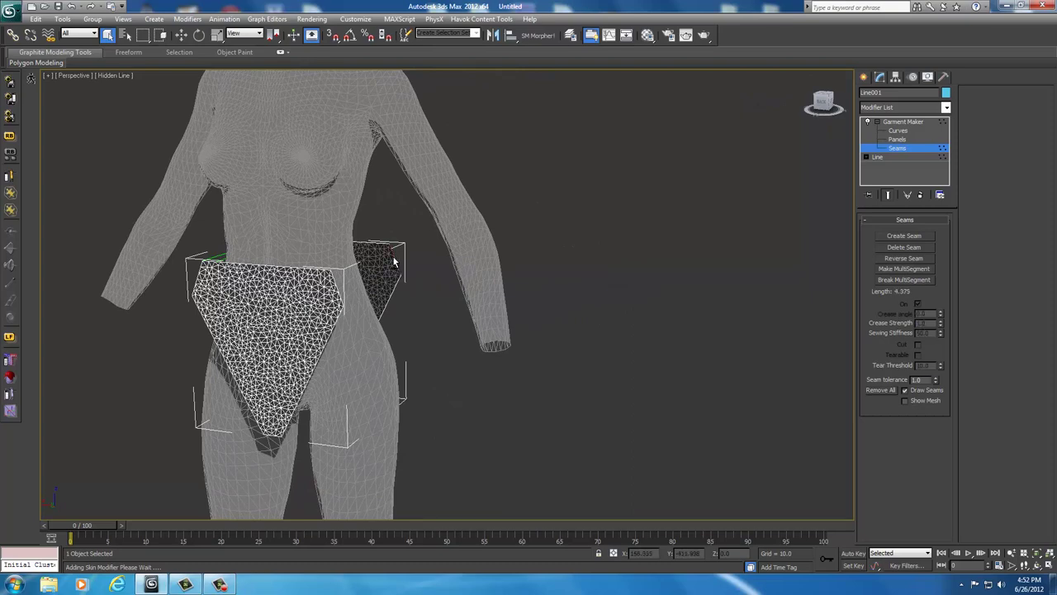
pyautogui.keyDown('ctrl'); pyautogui.click(335, 287); pyautogui.keyUp('ctrl')
pyautogui.click(903, 237)
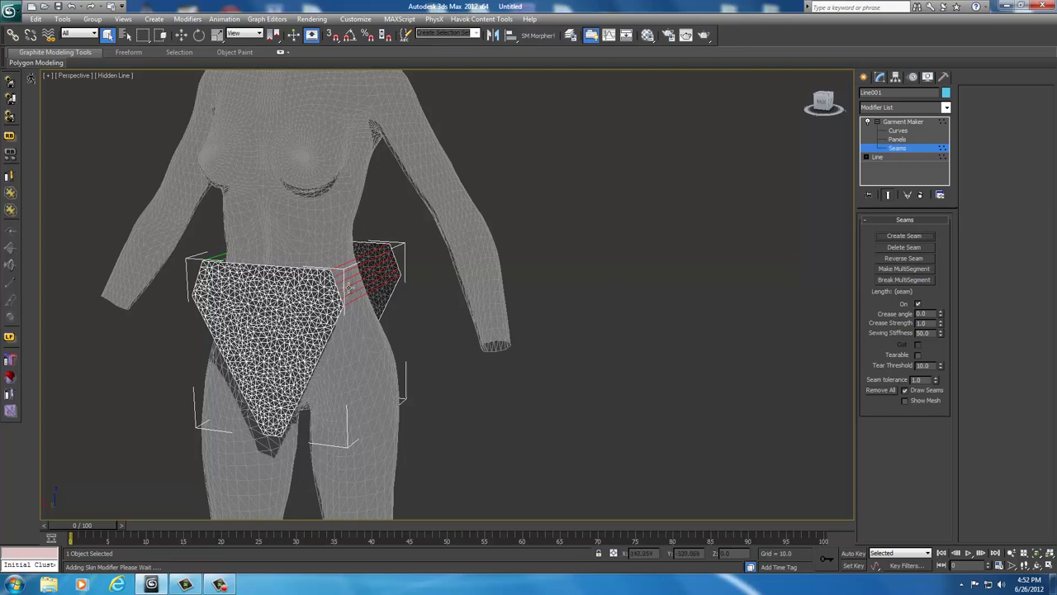
pyautogui.click(824, 102)
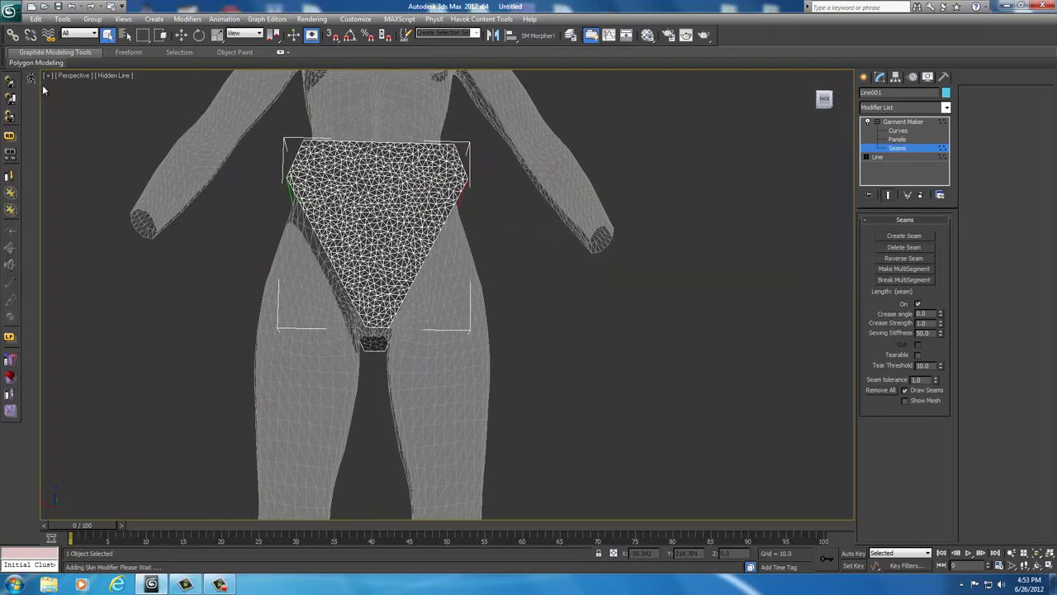
pyautogui.click(598, 302)
# Seam the lower and upper crotch edges together and reverse the seam direction
pyautogui.click(374, 350)
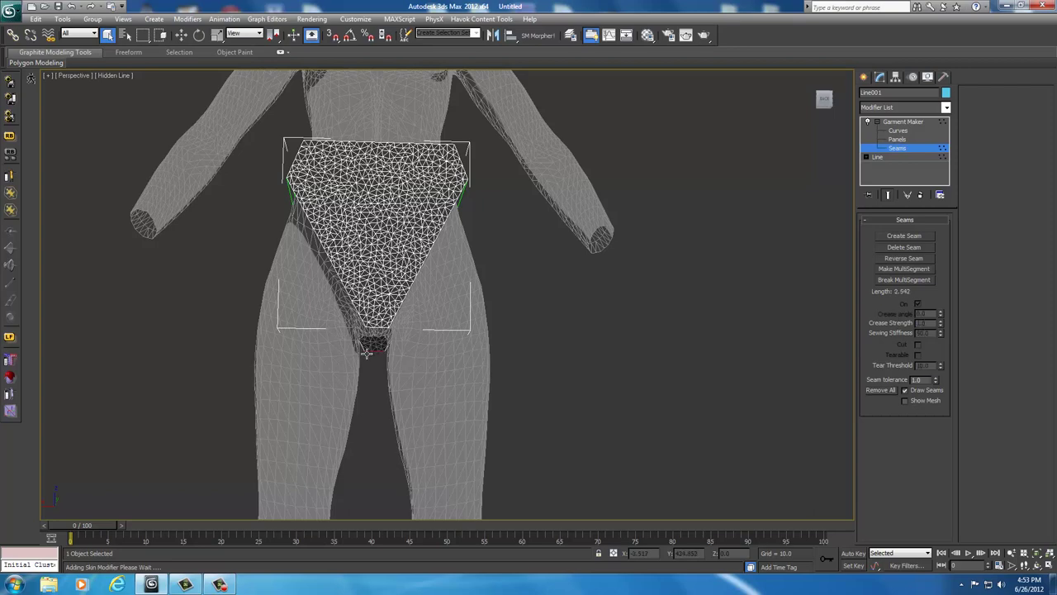
pyautogui.keyDown('ctrl'); pyautogui.click(375, 329); pyautogui.keyUp('ctrl')
pyautogui.click(898, 239)
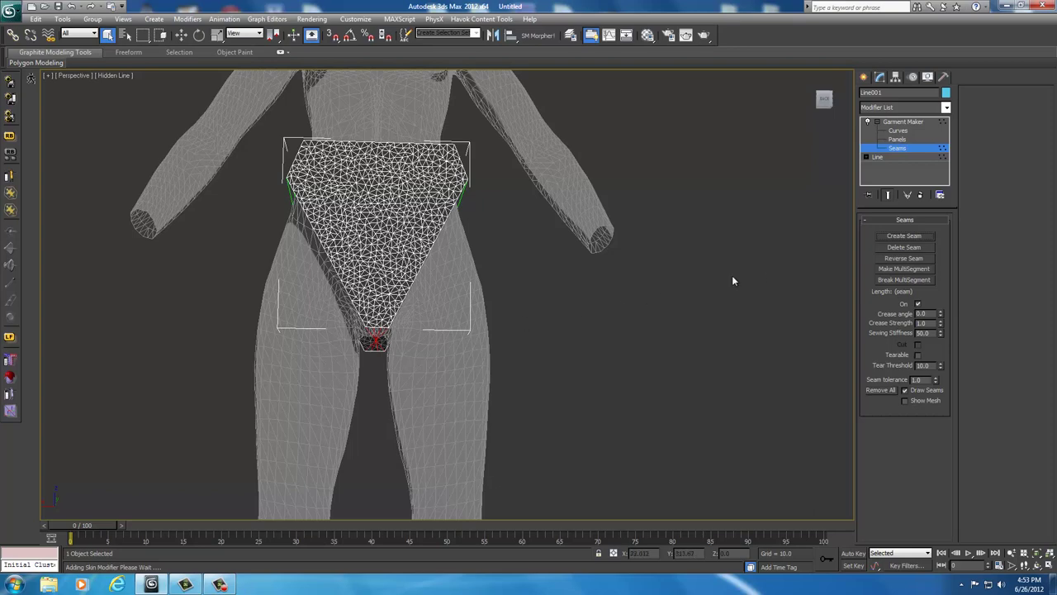
pyautogui.click(899, 259)
pyautogui.click(614, 288)
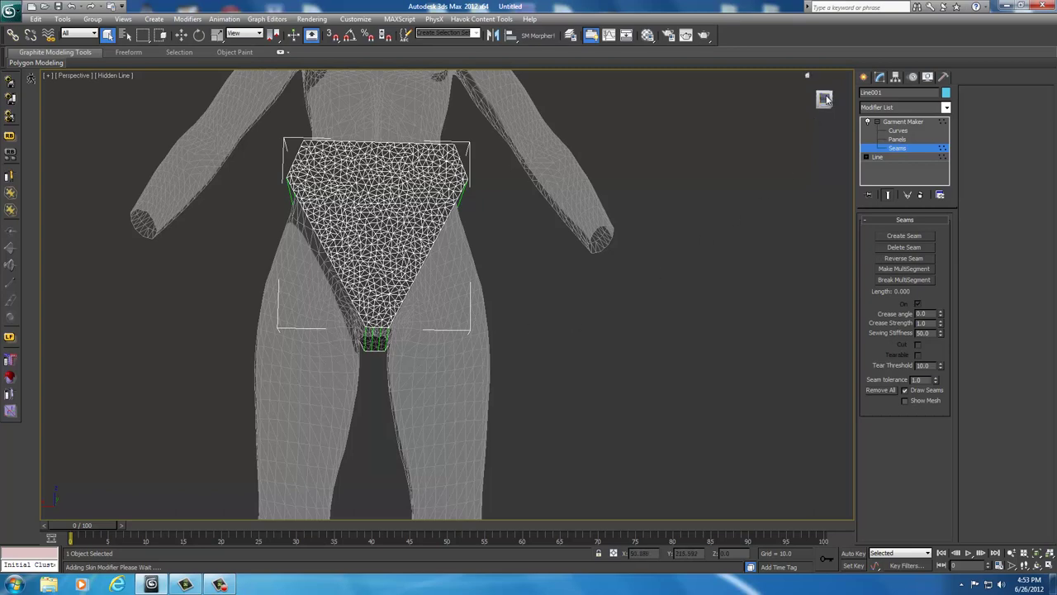
# Add a Cloth modifier from the Modifier List on top of Garment Maker
pyautogui.moveTo(828, 101); pyautogui.dragTo(846, 119)
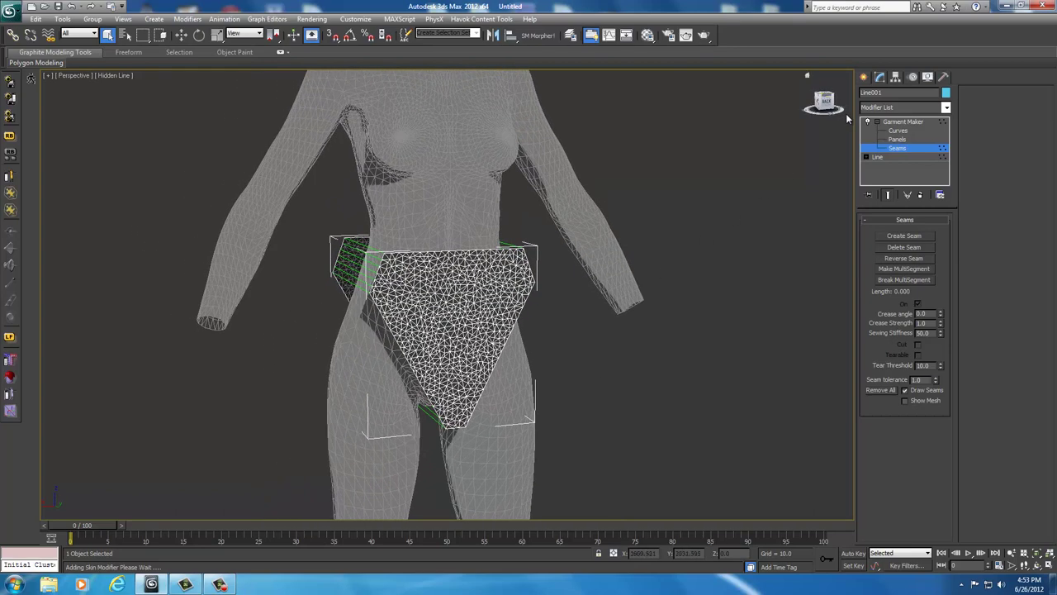
pyautogui.click(903, 122)
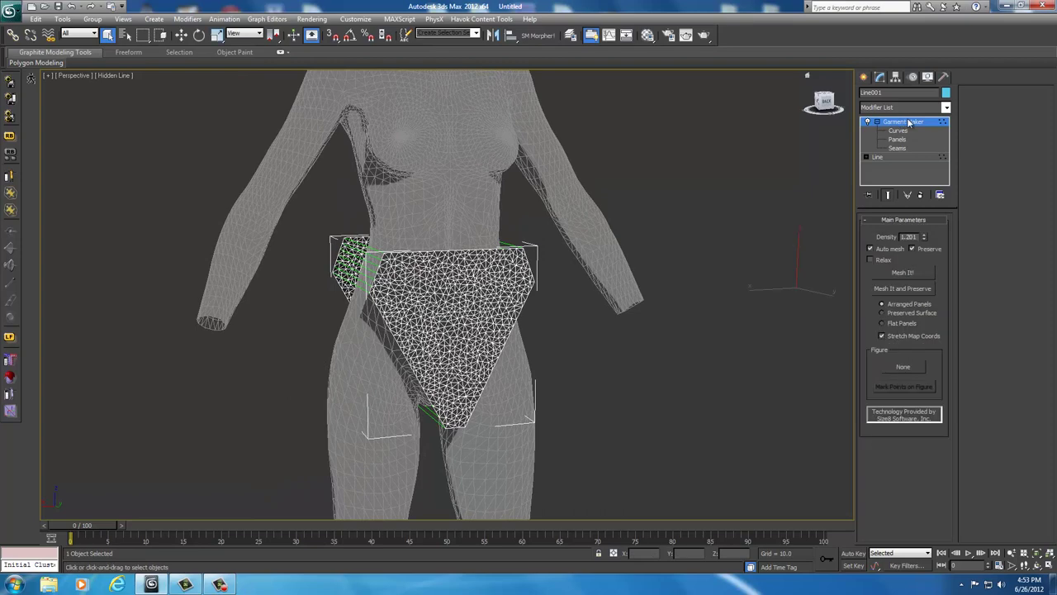
pyautogui.click(948, 109)
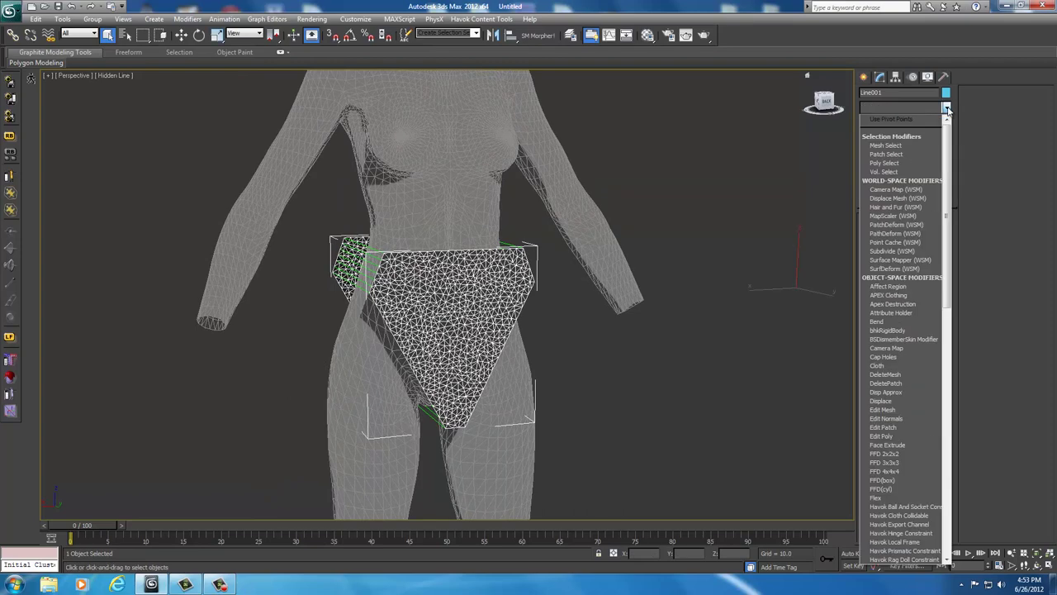
pyautogui.scroll(-2, 888, 322)
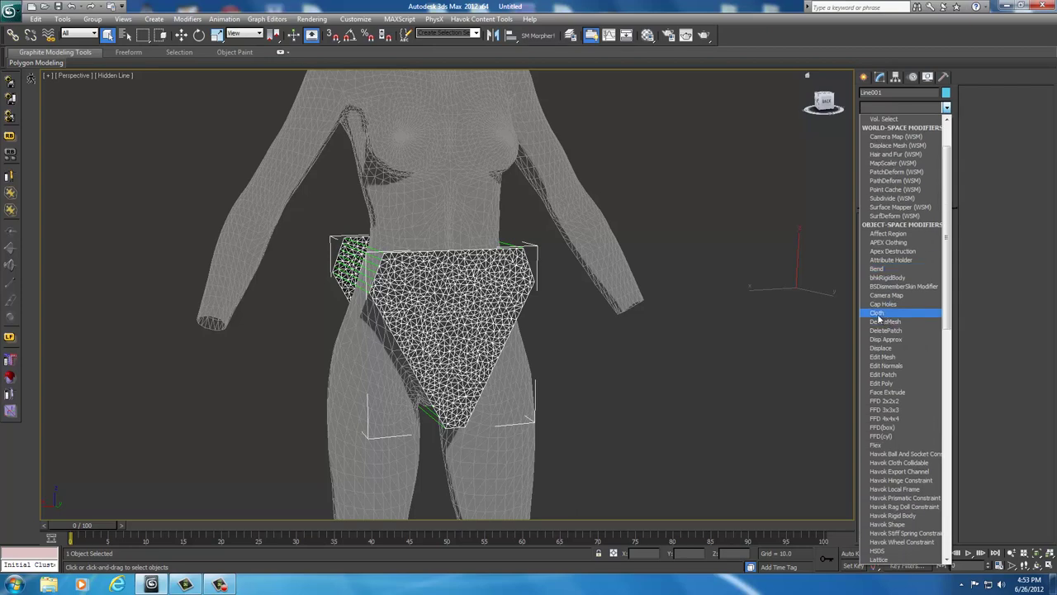
pyautogui.click(885, 317)
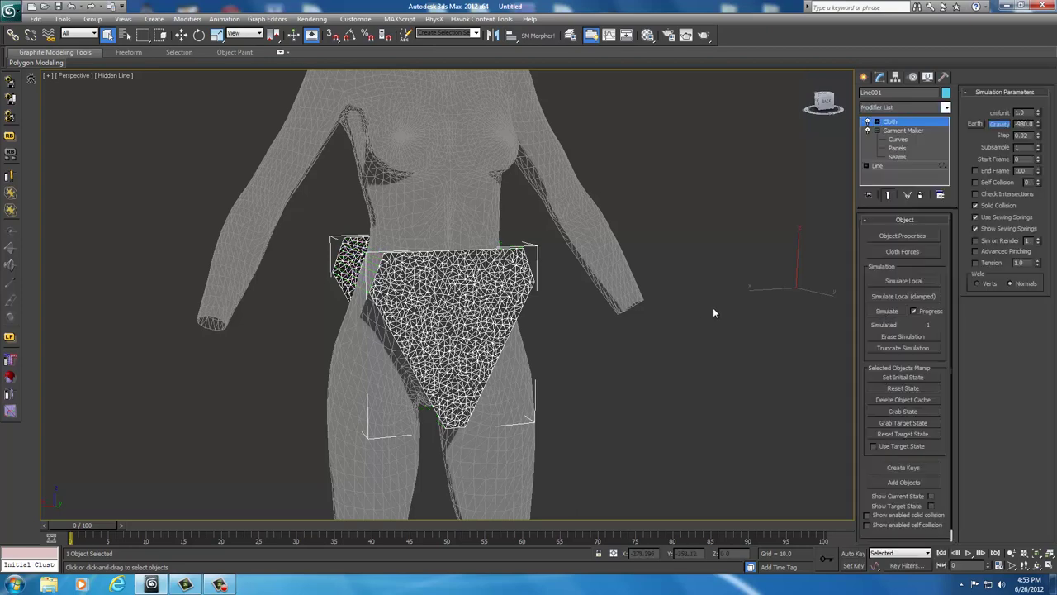
# Close the Cloth Object Properties without adding objects, then Unfreeze All in the viewport
pyautogui.click(910, 237)
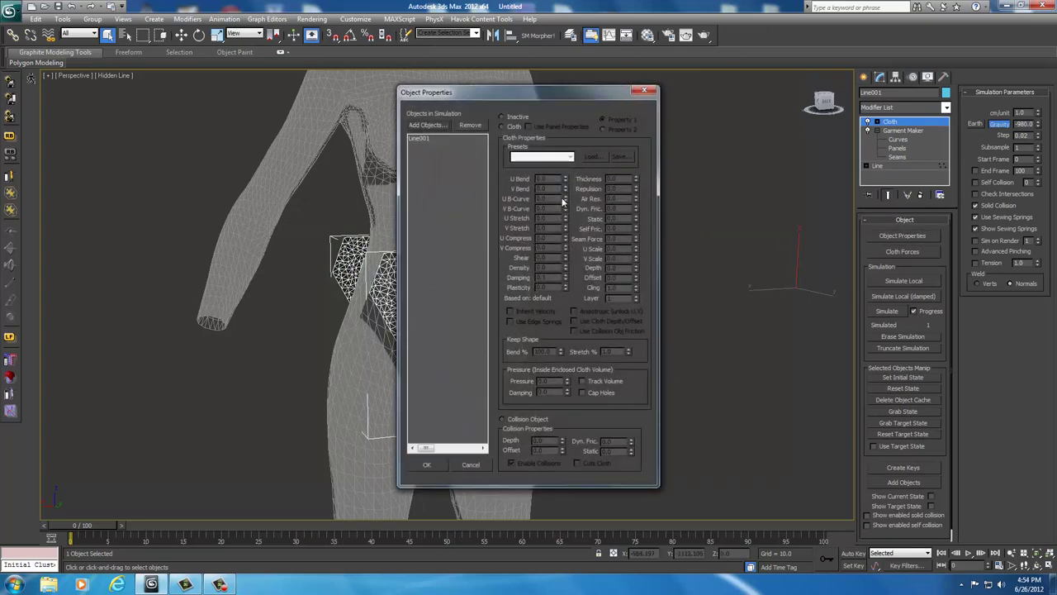
pyautogui.click(425, 125)
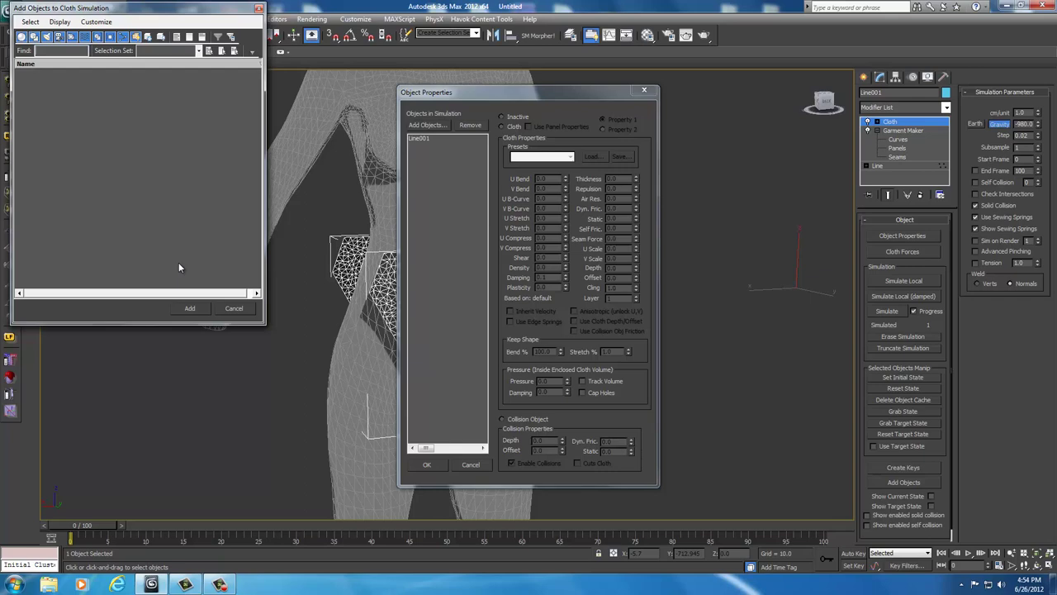
pyautogui.click(235, 309)
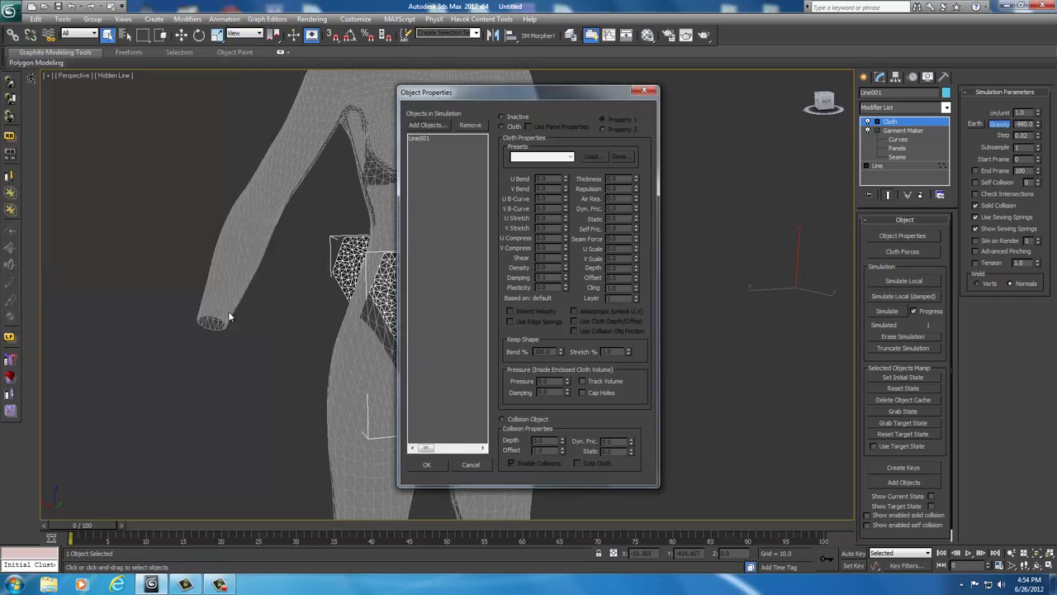
pyautogui.click(470, 465)
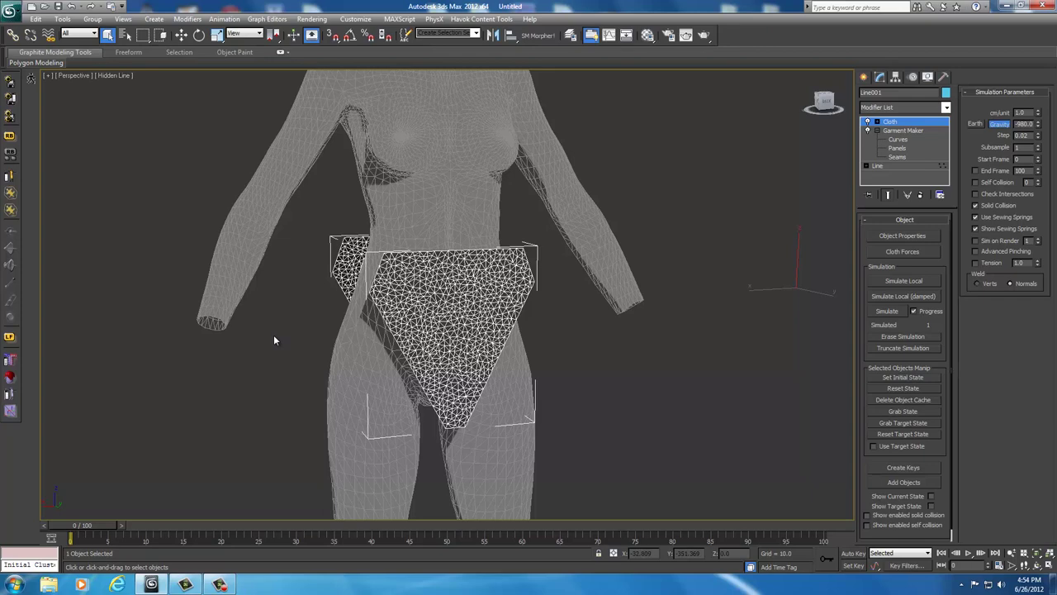
pyautogui.rightClick(273, 334)
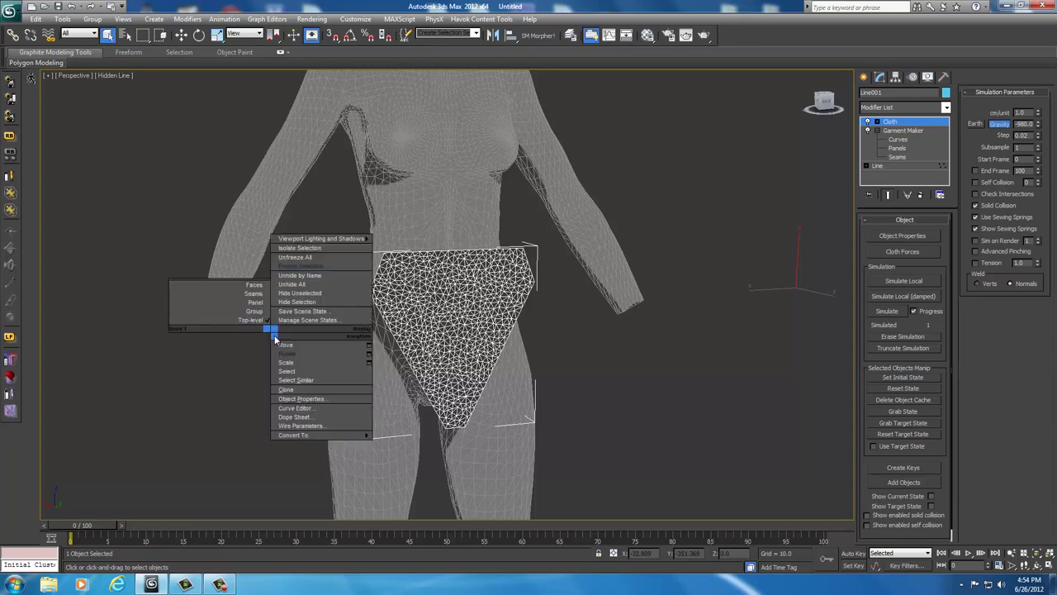
pyautogui.click(291, 258)
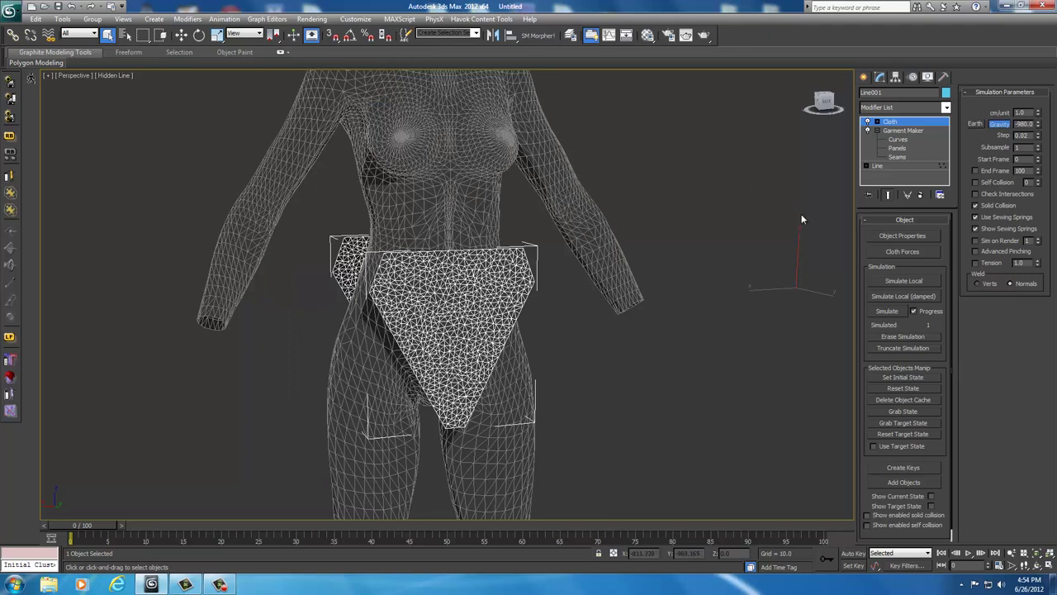
# Add the SLIM PUSHUPW3 body to the cloth simulation's object list
pyautogui.click(898, 237)
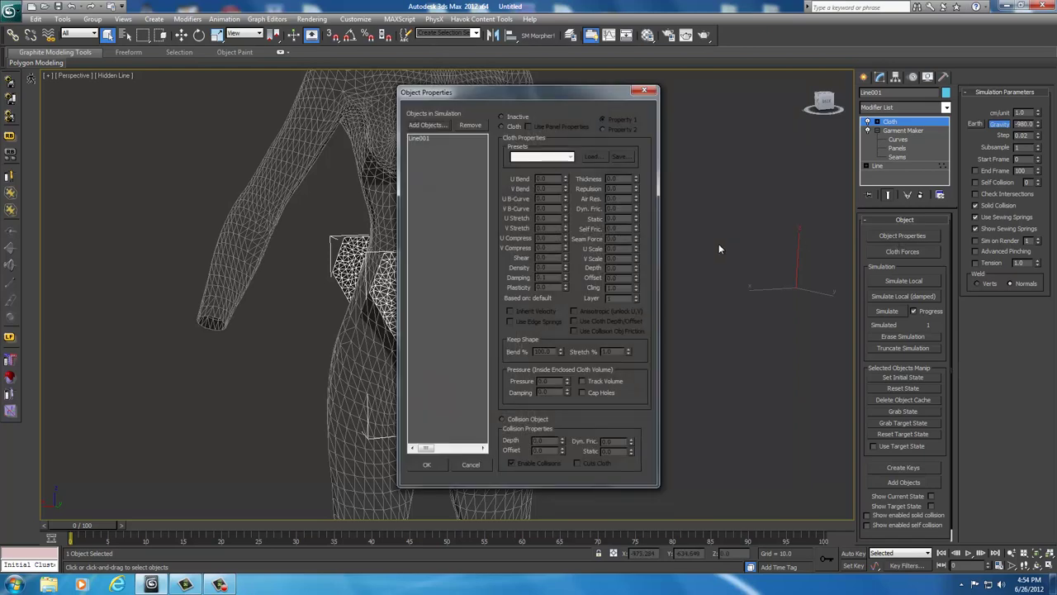
pyautogui.click(423, 125)
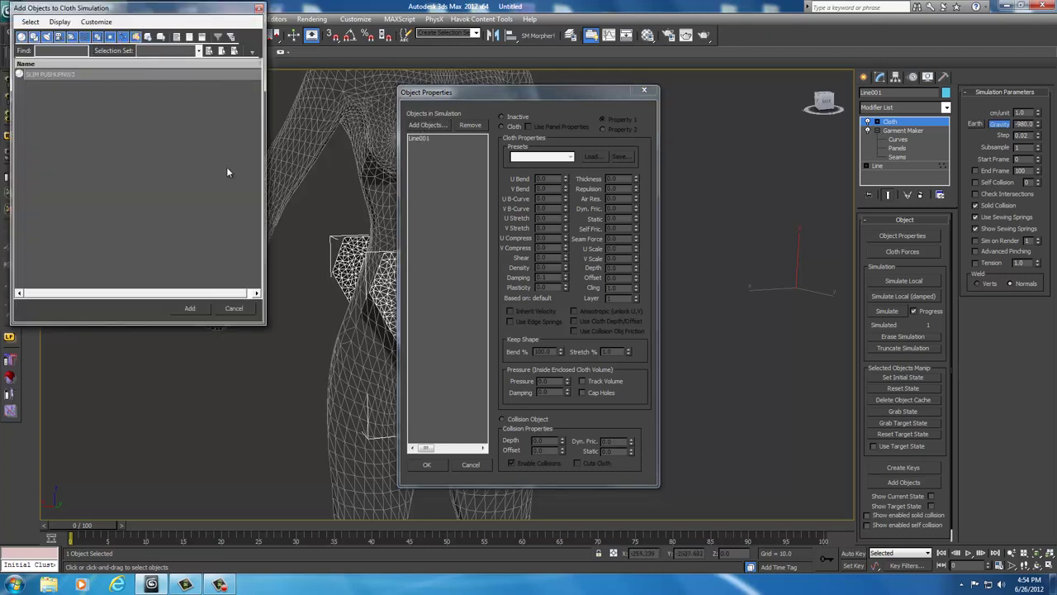
pyautogui.click(50, 75)
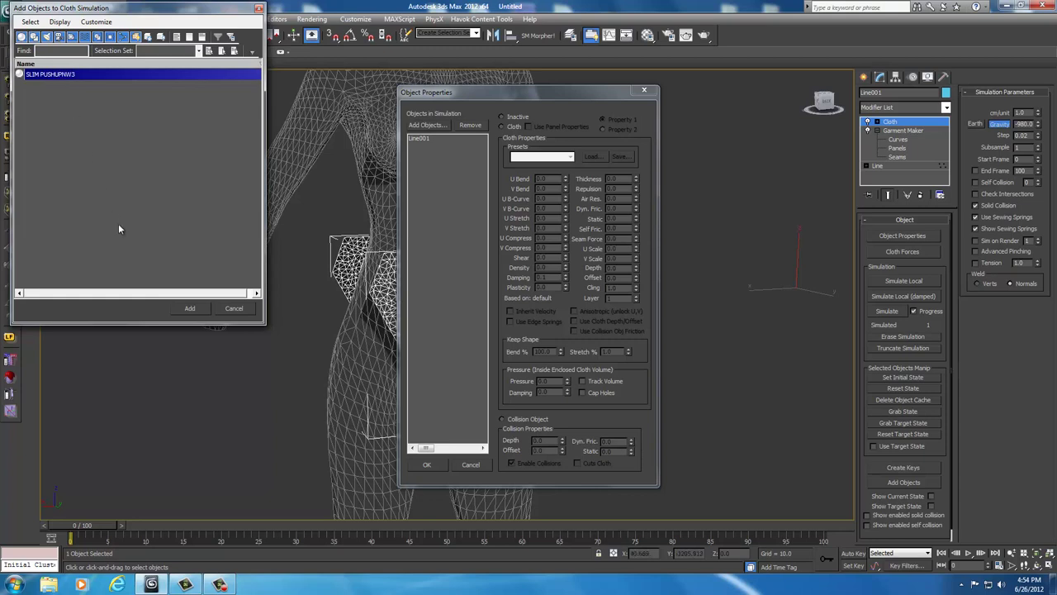
pyautogui.click(190, 308)
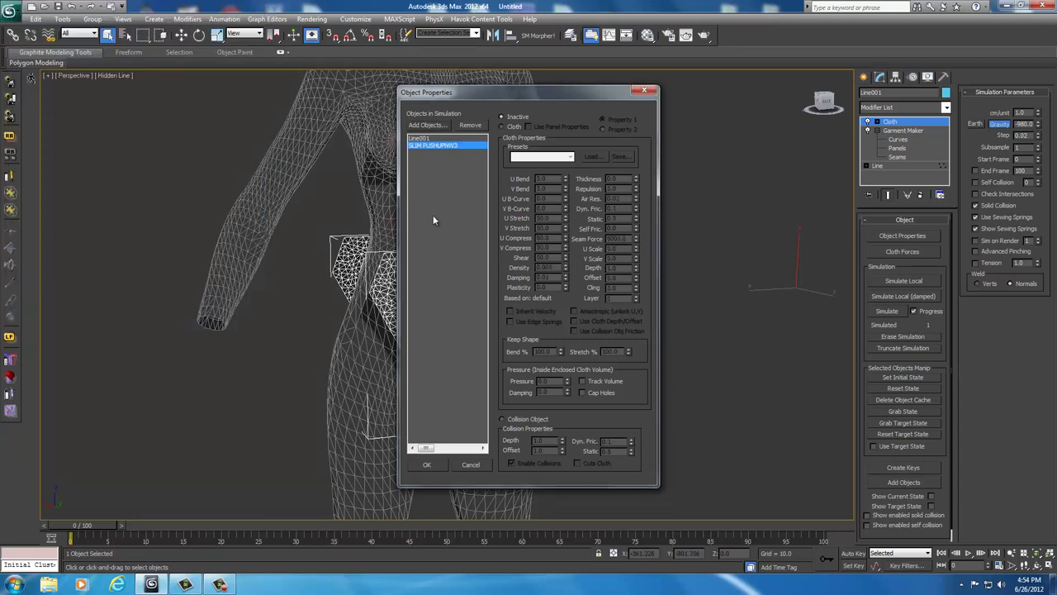
# Make SLIM PUSHUPW3 a collision object with an offset of 0.5
pyautogui.click(417, 146)
pyautogui.click(503, 419)
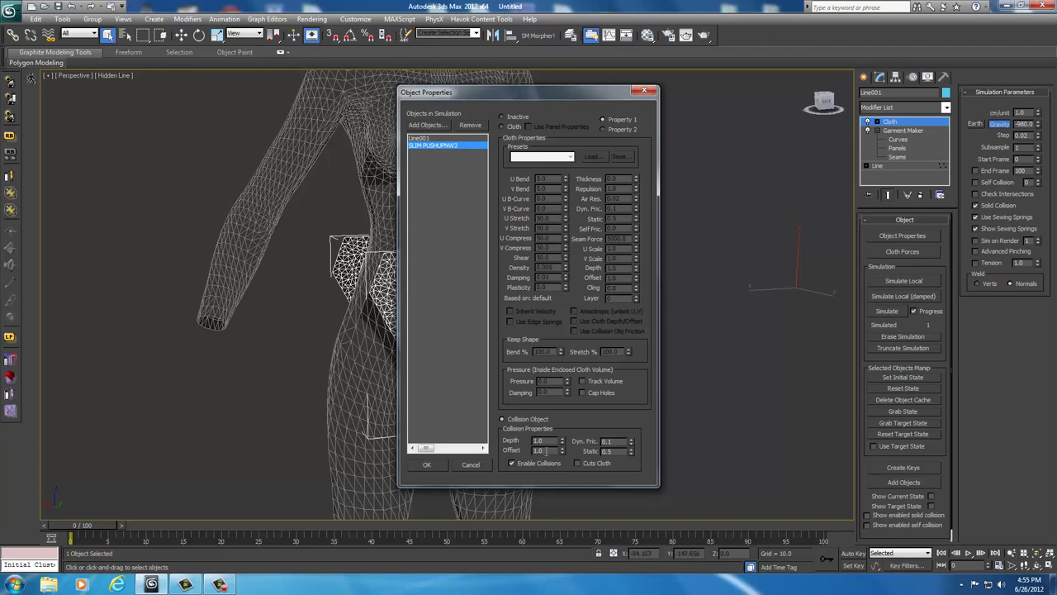
pyautogui.doubleClick(545, 451)
pyautogui.write('1')
pyautogui.press('Home')
pyautogui.write('0')
# Set Line001 to simulate as cloth with the Spandex preset and confirm with OK
pyautogui.click(425, 139)
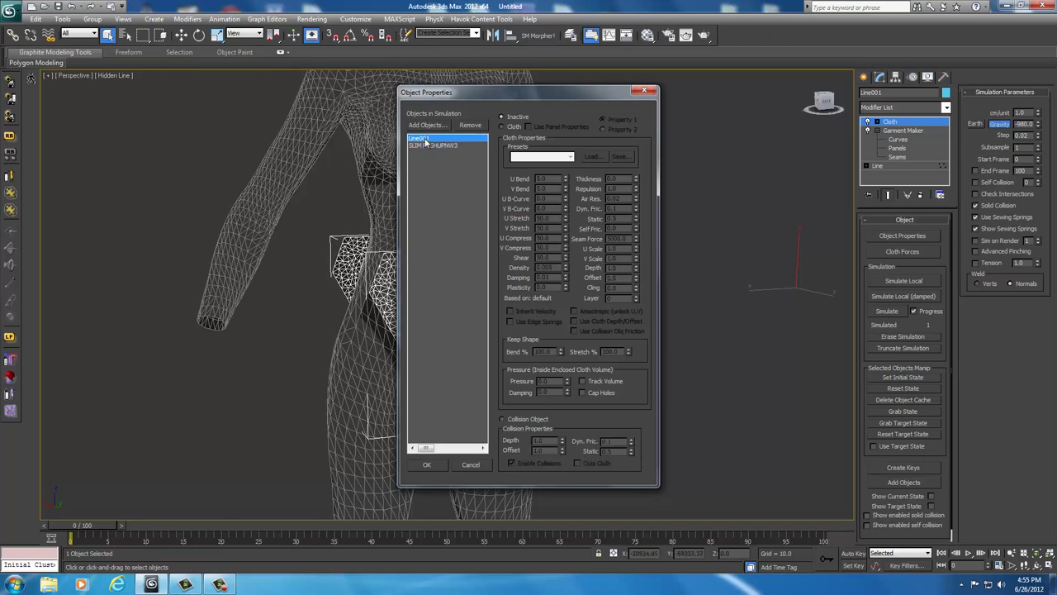
pyautogui.click(502, 127)
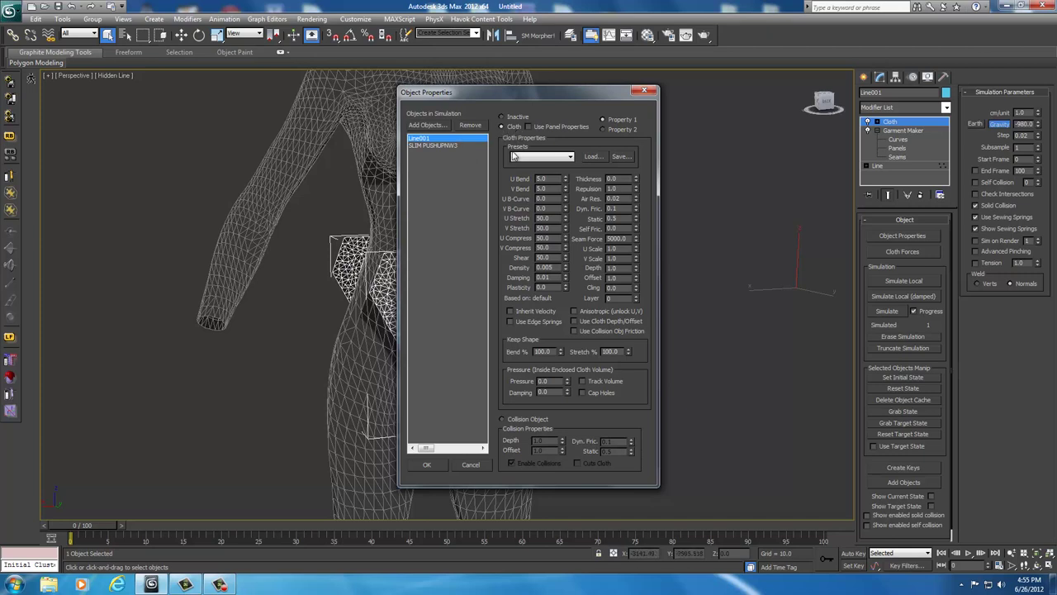
pyautogui.click(567, 157)
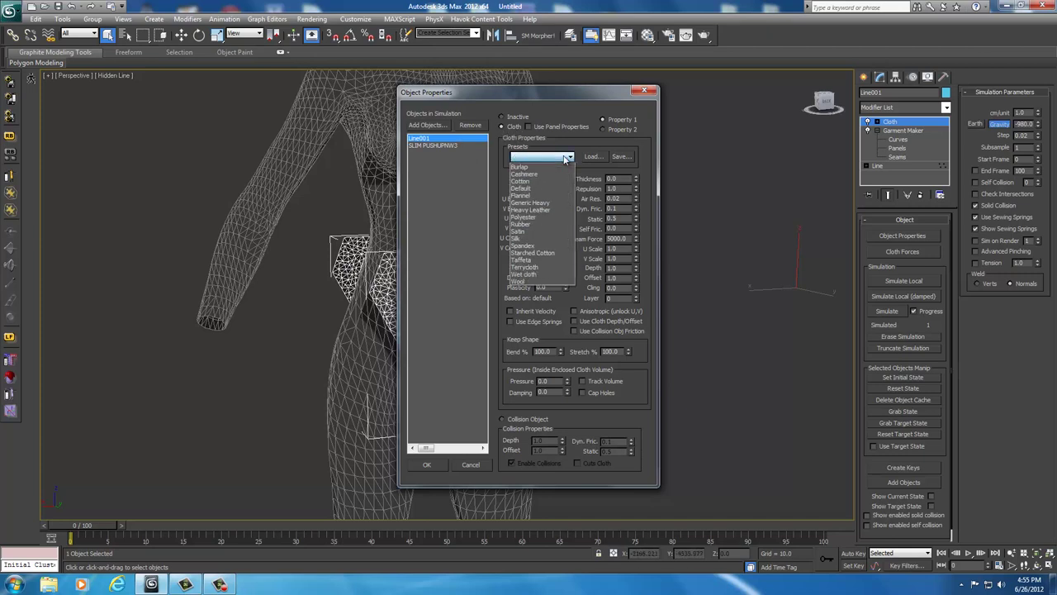
pyautogui.click(528, 246)
pyautogui.click(568, 157)
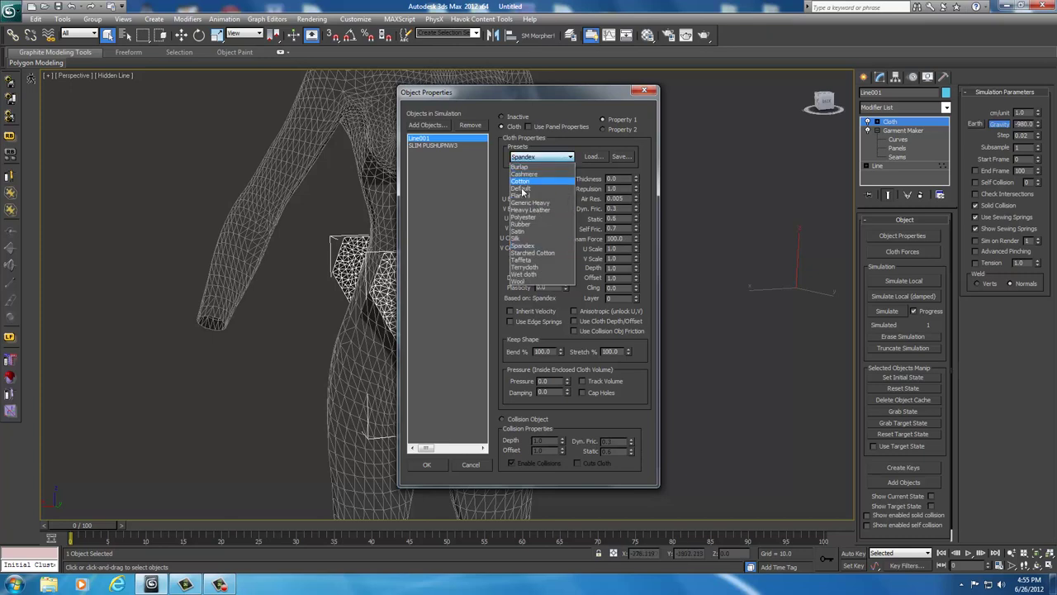
pyautogui.click(523, 248)
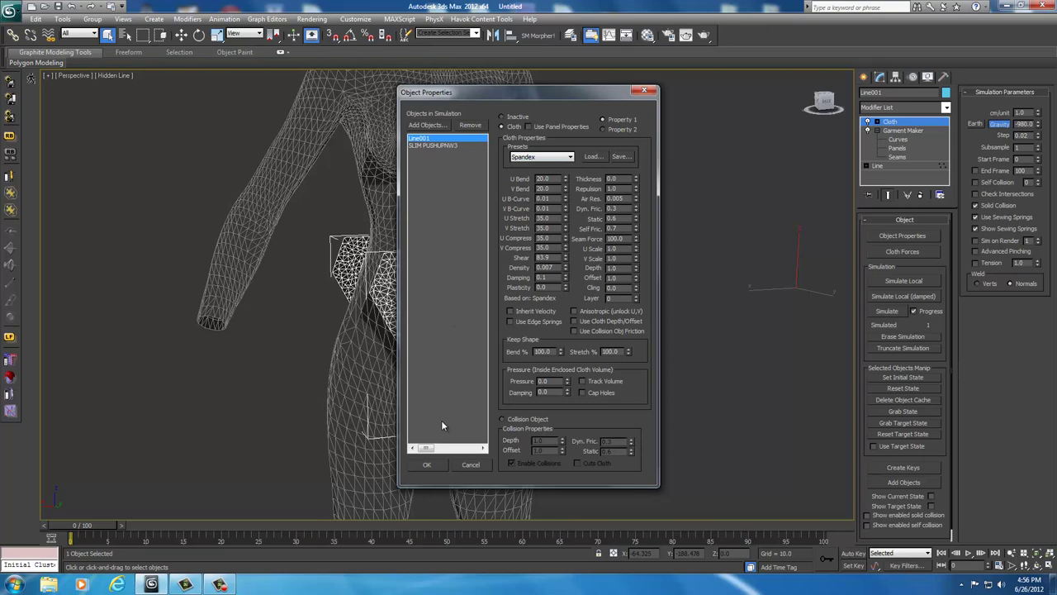
pyautogui.click(427, 466)
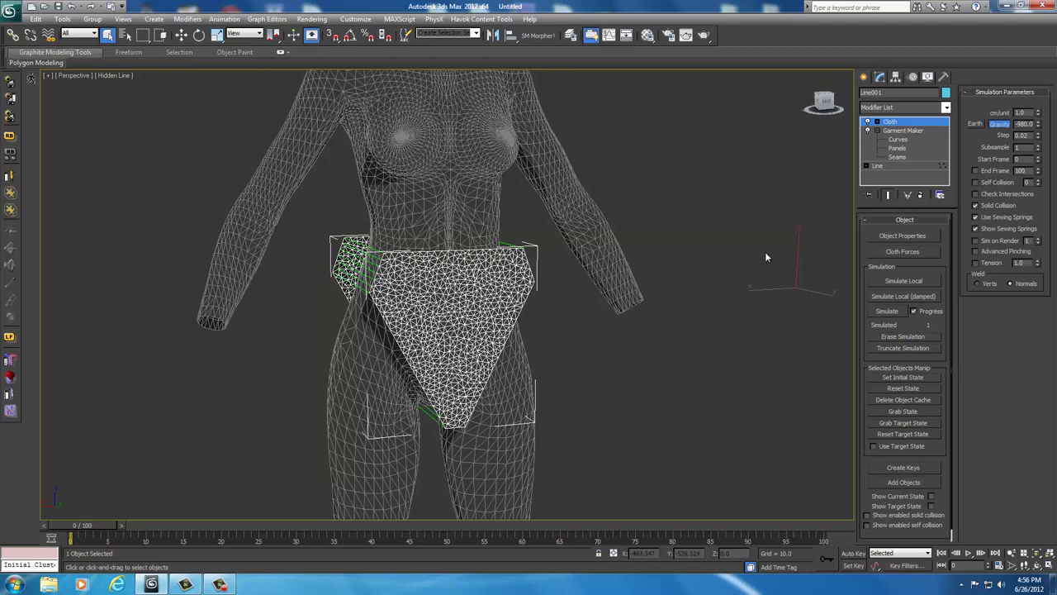
# Disable sewing springs and run Simulate Local until the briefs drape onto the body
pyautogui.click(975, 217)
pyautogui.click(900, 281)
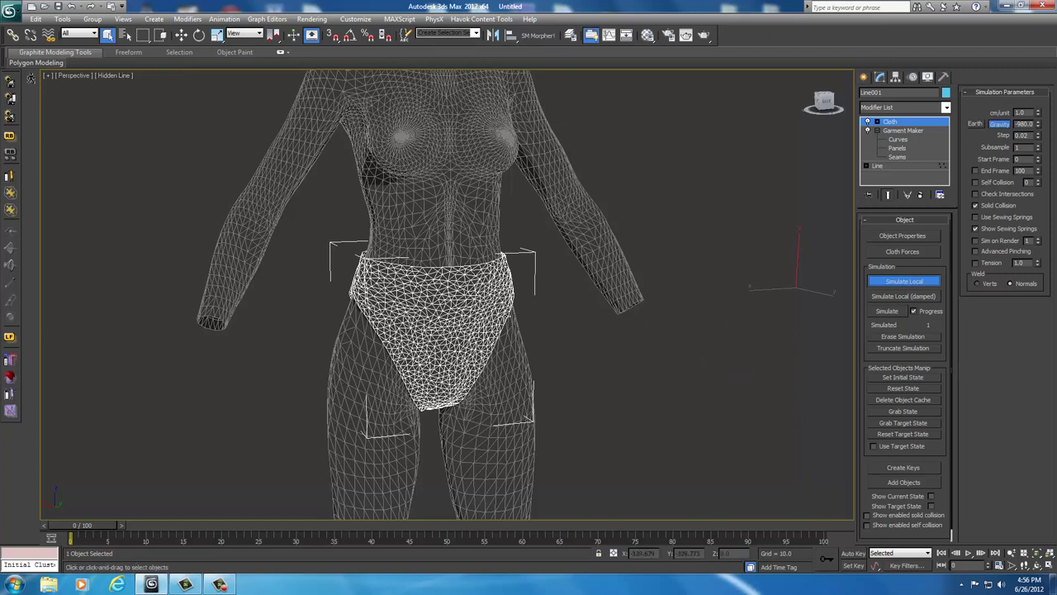
pyautogui.click(903, 281)
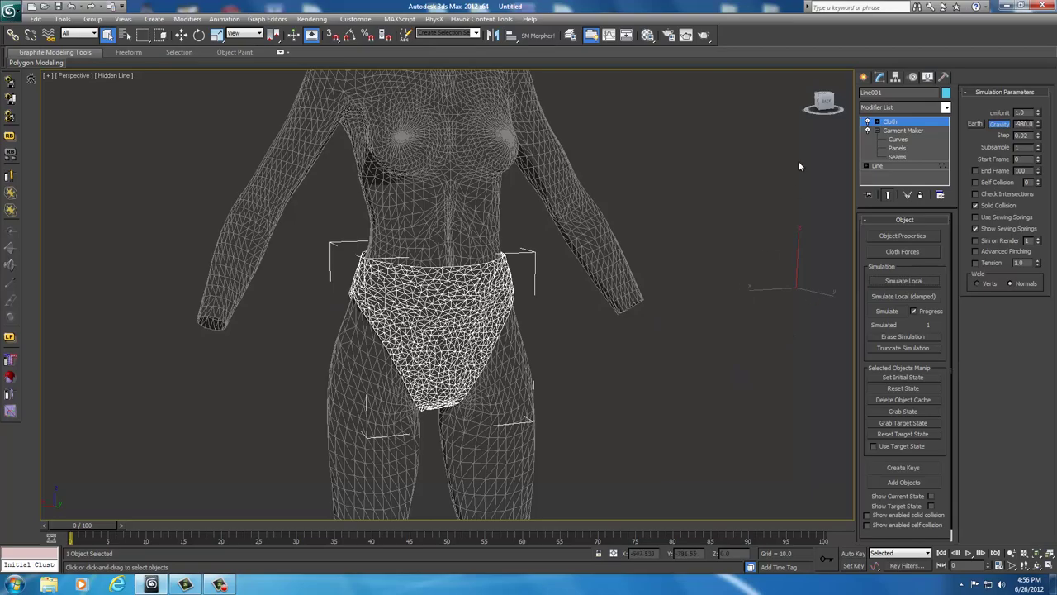
# Orbit and zoom to a straight back view to inspect the fitted briefs
pyautogui.moveTo(824, 102); pyautogui.dragTo(238, 88)
pyautogui.scroll(4, 611, 263)
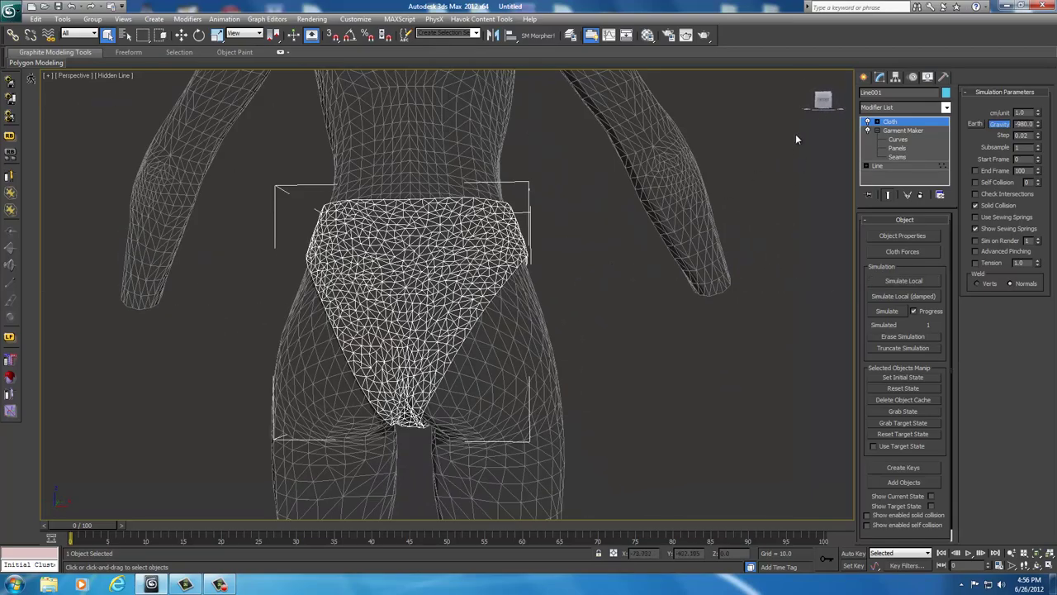
pyautogui.moveTo(824, 101); pyautogui.dragTo(697, 231)
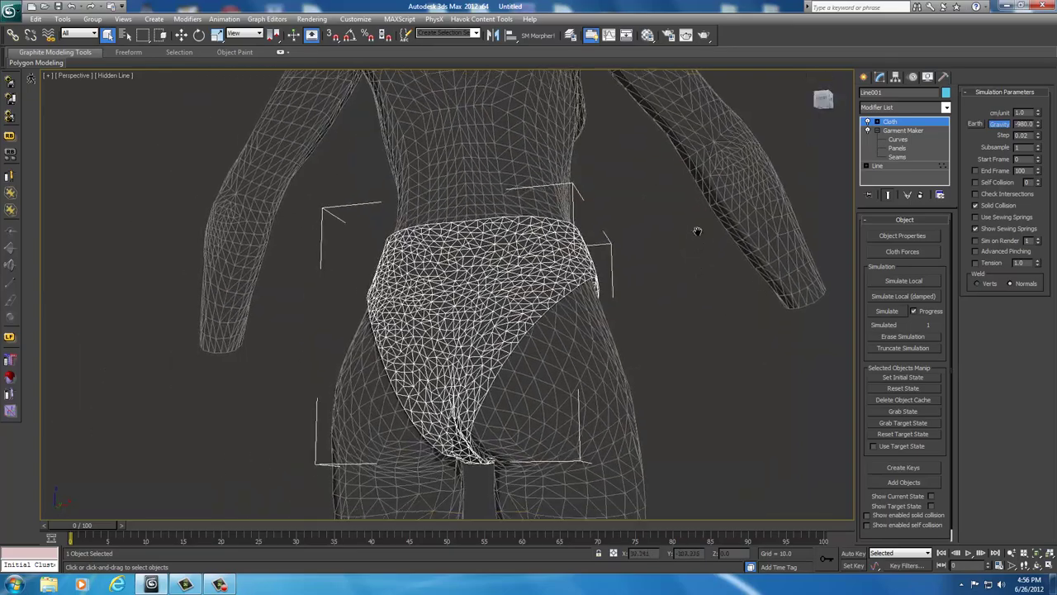
pyautogui.scroll(5, 697, 231)
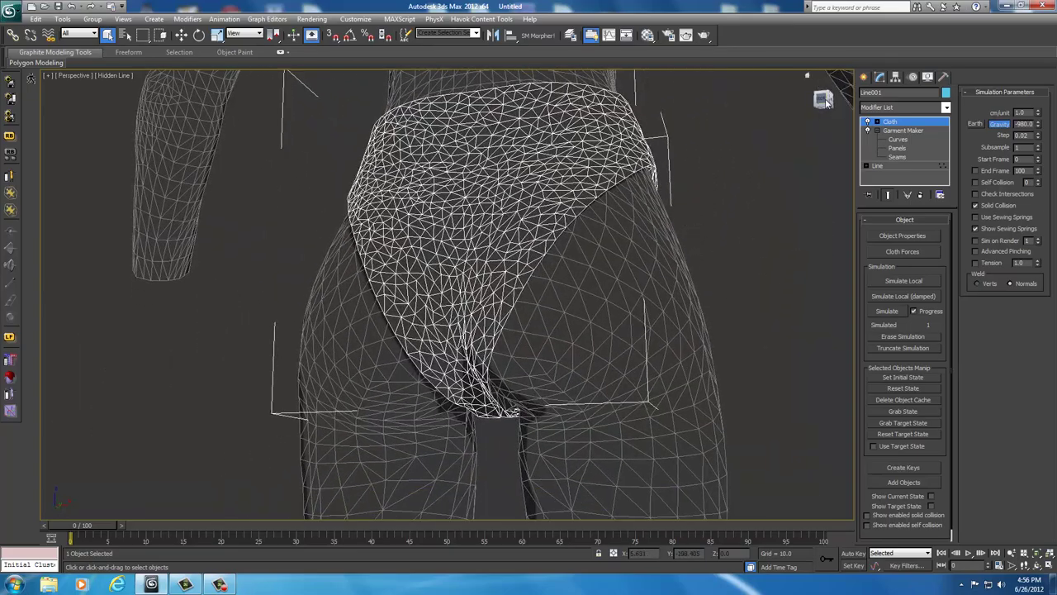
pyautogui.click(825, 98)
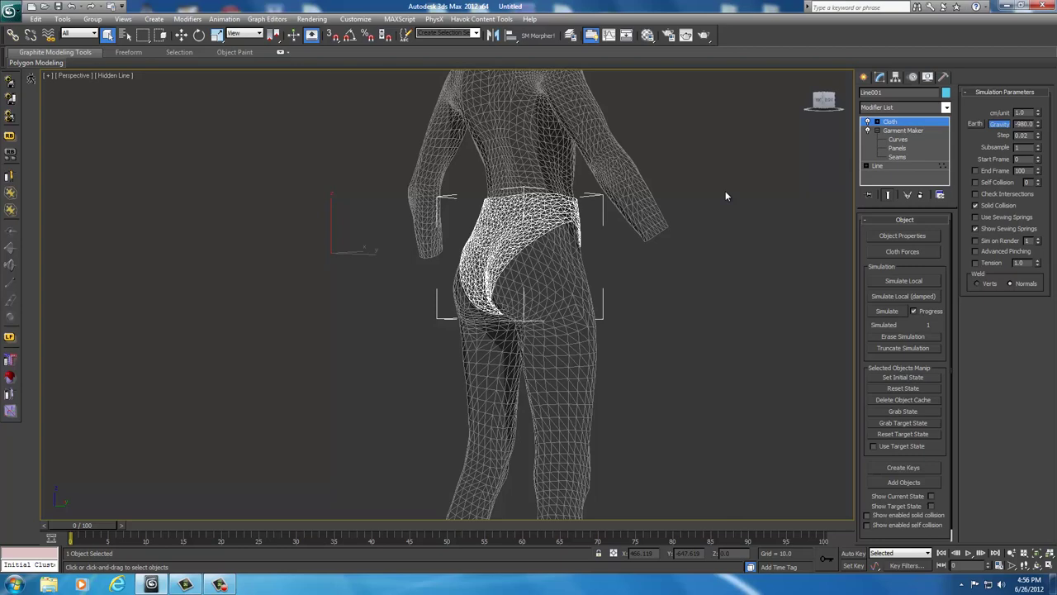
pyautogui.scroll(4, 725, 196)
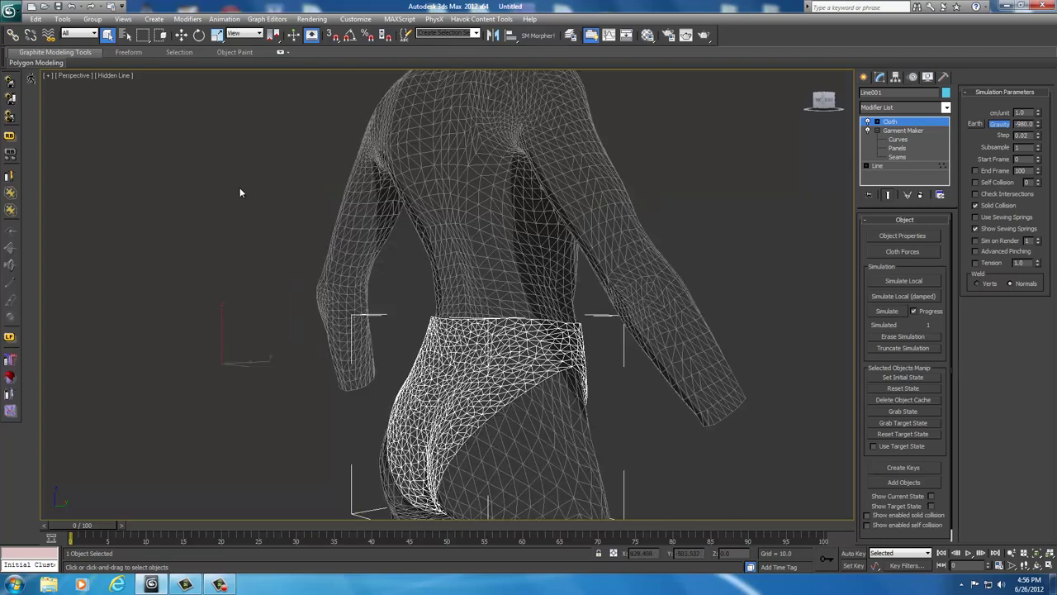
# Switch the viewport to Realistic shading and frame the briefs from below and the front
pyautogui.click(110, 75)
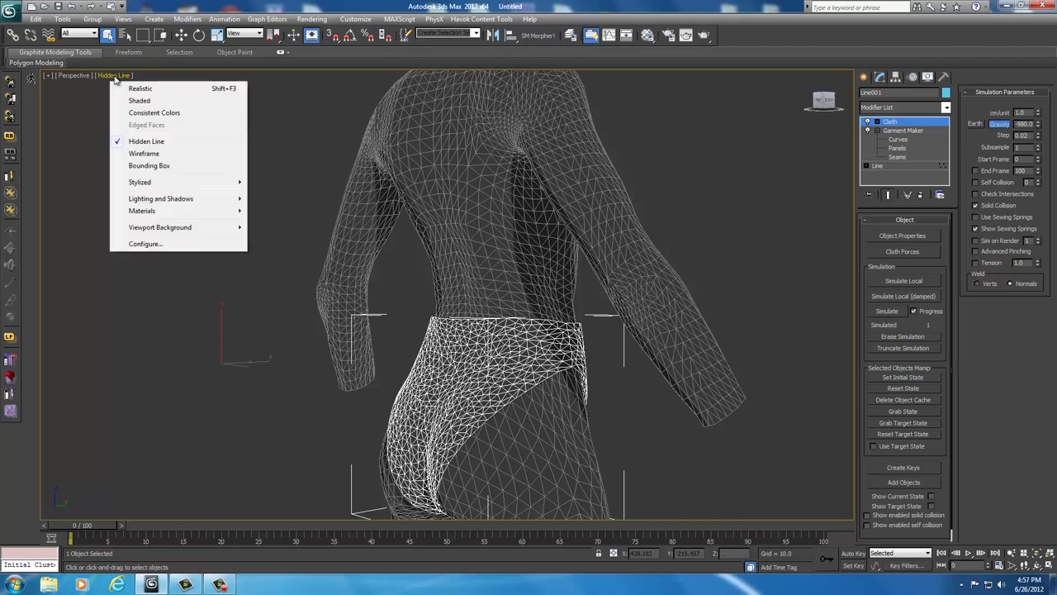
pyautogui.click(139, 88)
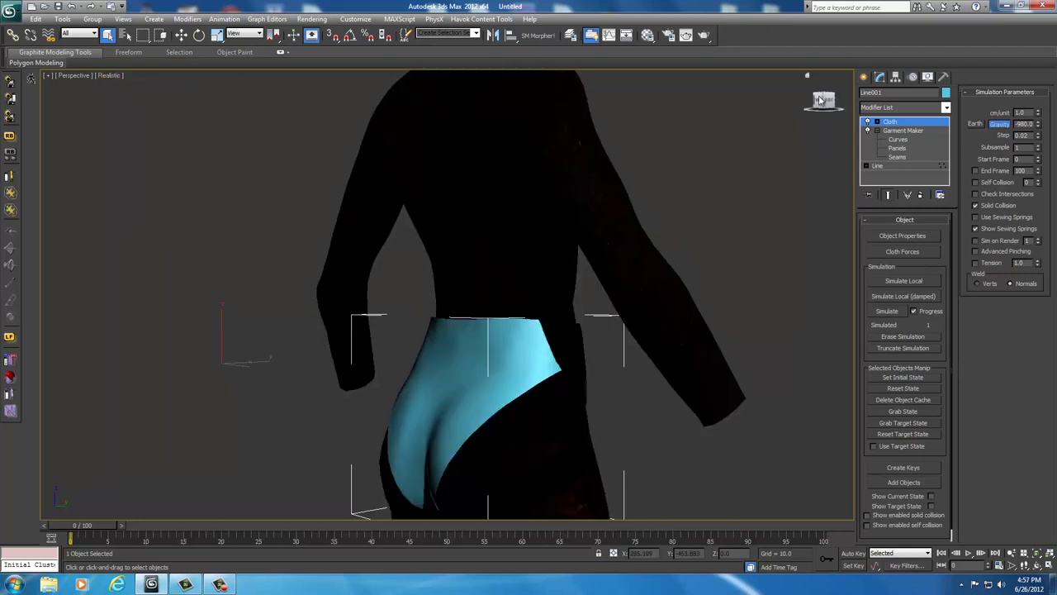
pyautogui.moveTo(823, 100); pyautogui.dragTo(647, 114)
pyautogui.scroll(-5, 667, 96)
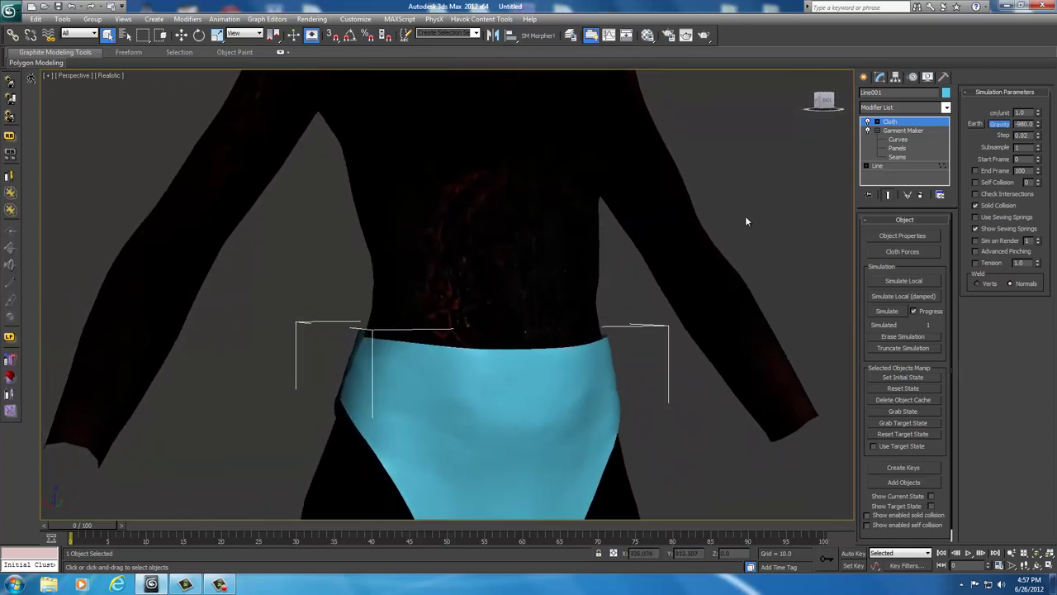
pyautogui.scroll(3, 745, 216)
pyautogui.moveTo(745, 216); pyautogui.dragTo(715, 134, button='middle')
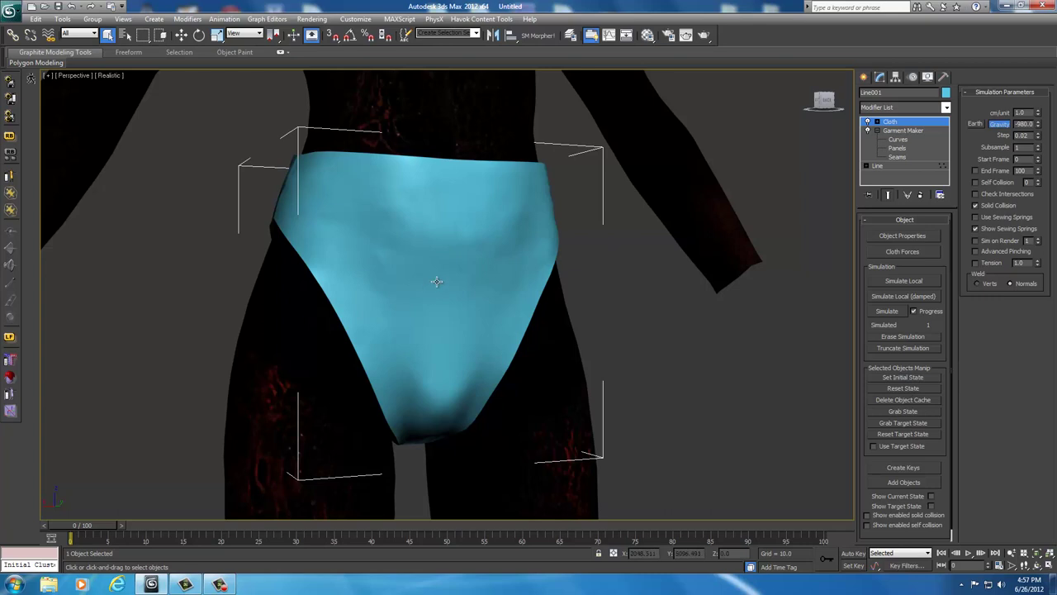
pyautogui.rightClick(436, 281)
# Convert the briefs to an Editable Mesh, then switch to the Move tool
pyautogui.moveTo(480, 380)
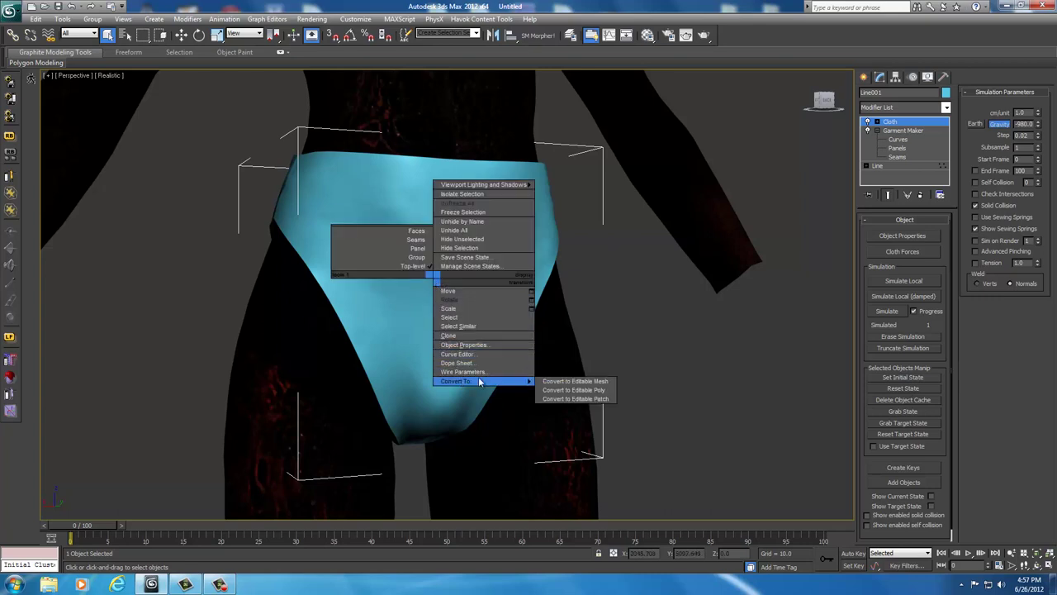
pyautogui.click(573, 381)
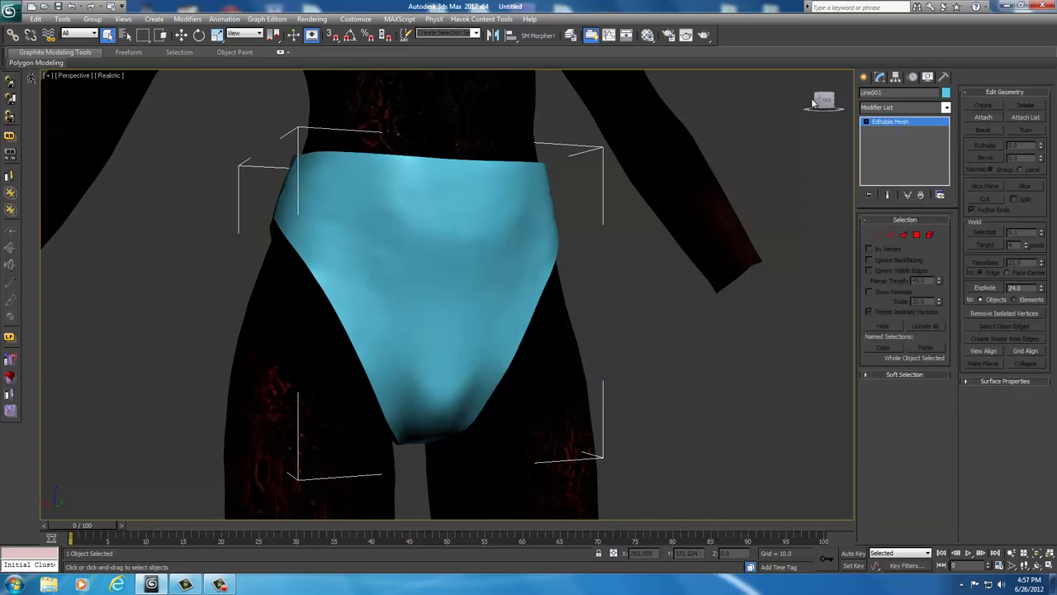
pyautogui.moveTo(829, 102); pyautogui.dragTo(819, 115)
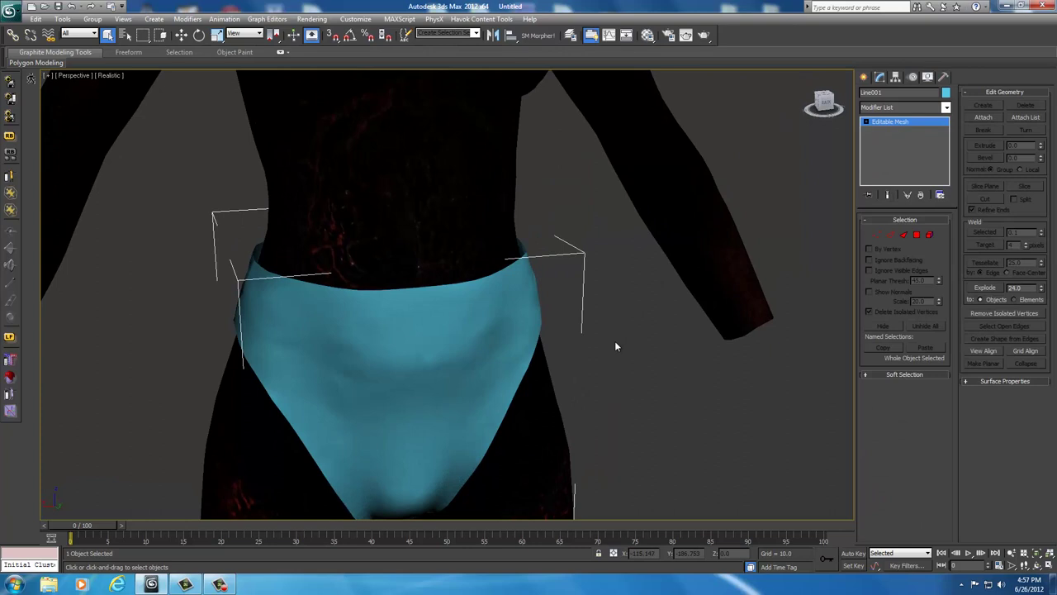
pyautogui.moveTo(614, 347); pyautogui.dragTo(631, 311, button='middle')
pyautogui.scroll(-3, 640, 271)
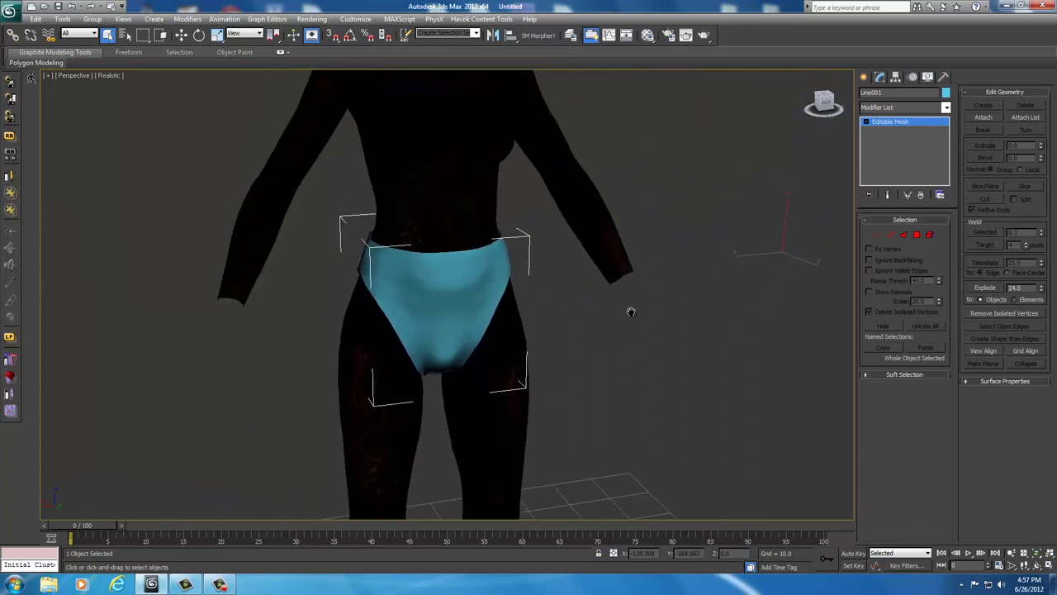
pyautogui.scroll(3, 631, 311)
pyautogui.scroll(-3, 631, 307)
pyautogui.rightClick(444, 291)
pyautogui.click(456, 307)
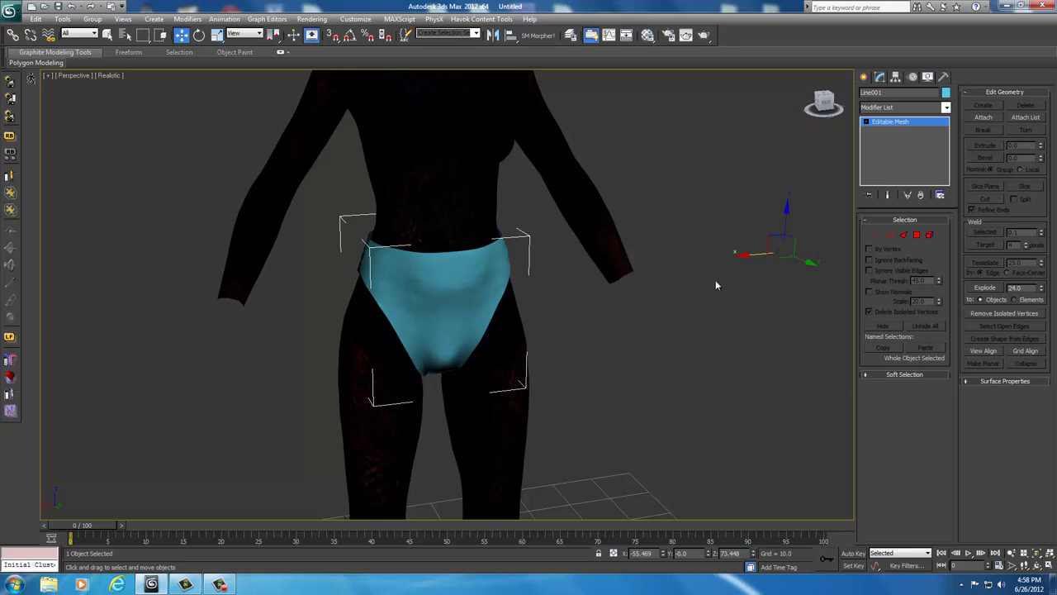
# Move the briefs' pivot to X 0 with Affect Pivot Only, then turn it off
pyautogui.click(897, 77)
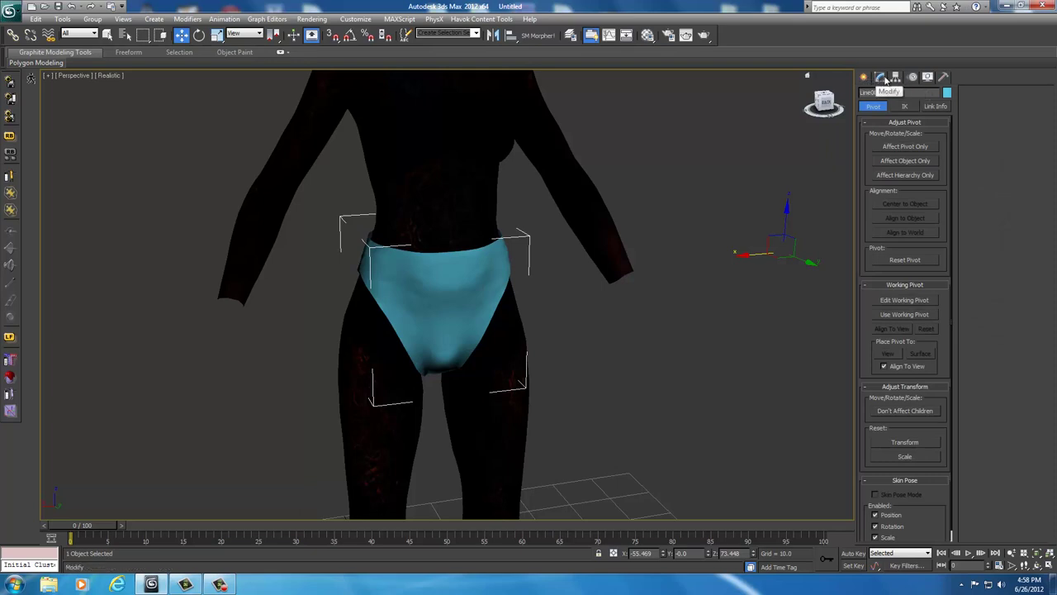
pyautogui.click(890, 149)
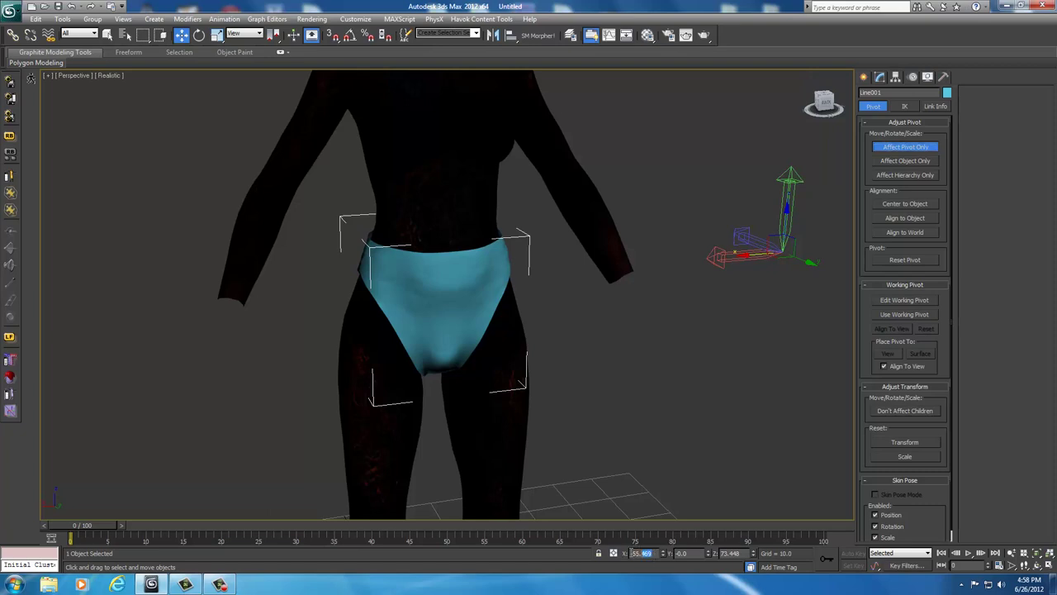
pyautogui.doubleClick(648, 554)
pyautogui.write('0')
pyautogui.press('Return')
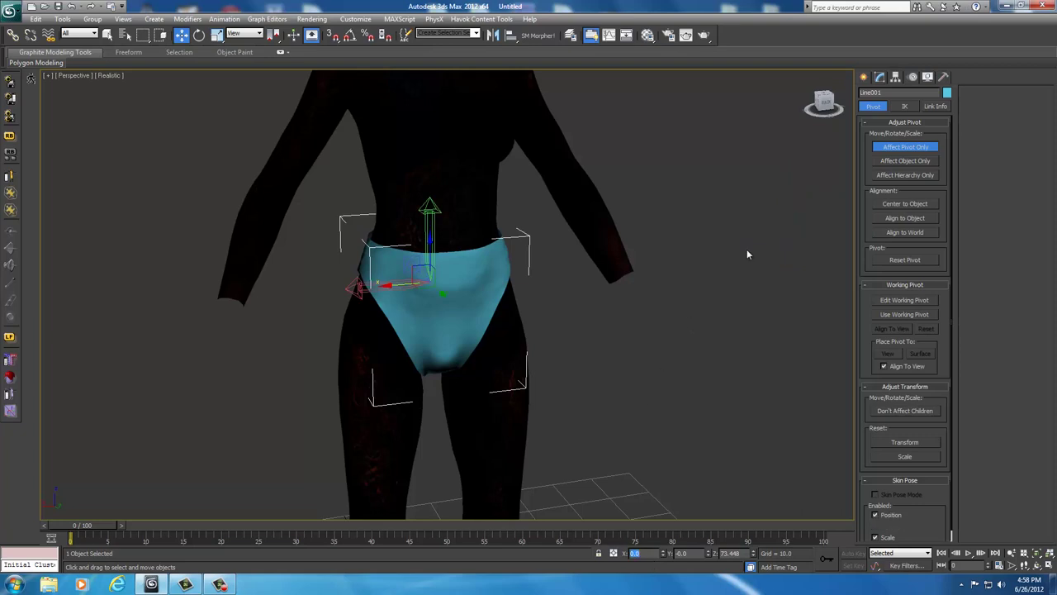
pyautogui.click(889, 150)
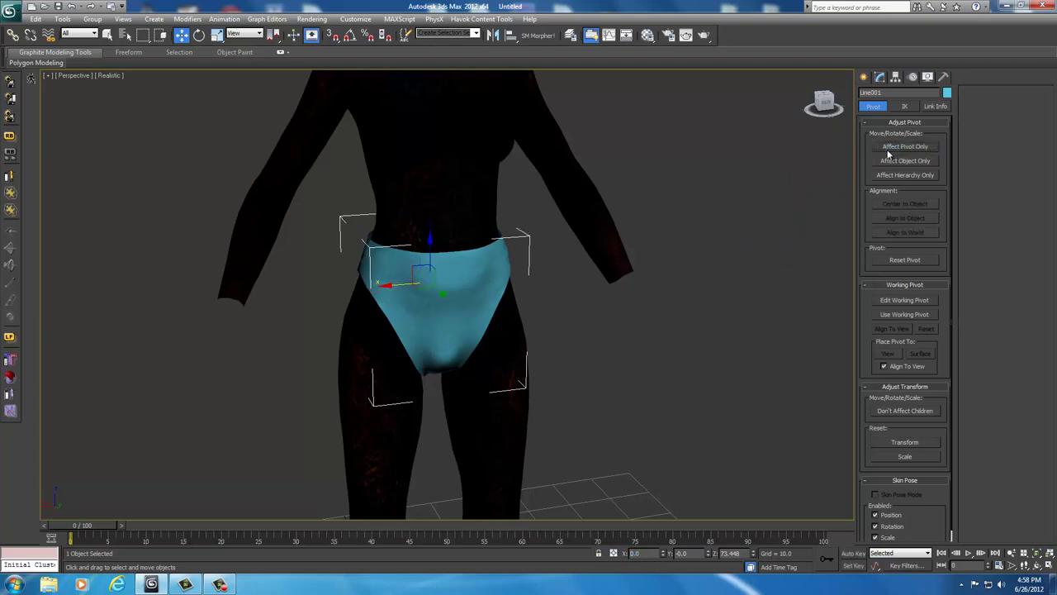
pyautogui.click(865, 78)
pyautogui.click(881, 79)
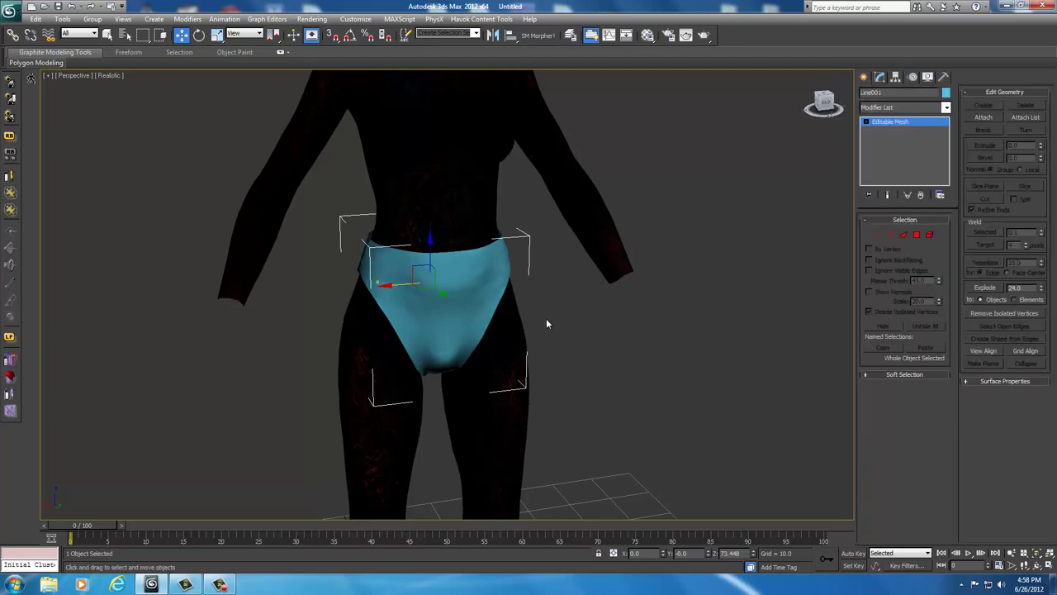
# Add an Unwrap UVW modifier above the briefs' Editable Mesh from the Modifier List
pyautogui.moveTo(826, 110)
pyautogui.mouseDown()
pyautogui.moveTo(212, 101)
pyautogui.moveTo(224, 101)
pyautogui.moveTo(49, 106)
pyautogui.moveTo(12, 124)
pyautogui.moveTo(991, 248)
pyautogui.moveTo(800, 514)
pyautogui.moveTo(803, 78)
pyautogui.moveTo(822, 108)
pyautogui.mouseUp()
pyautogui.scroll(3, 654, 280)
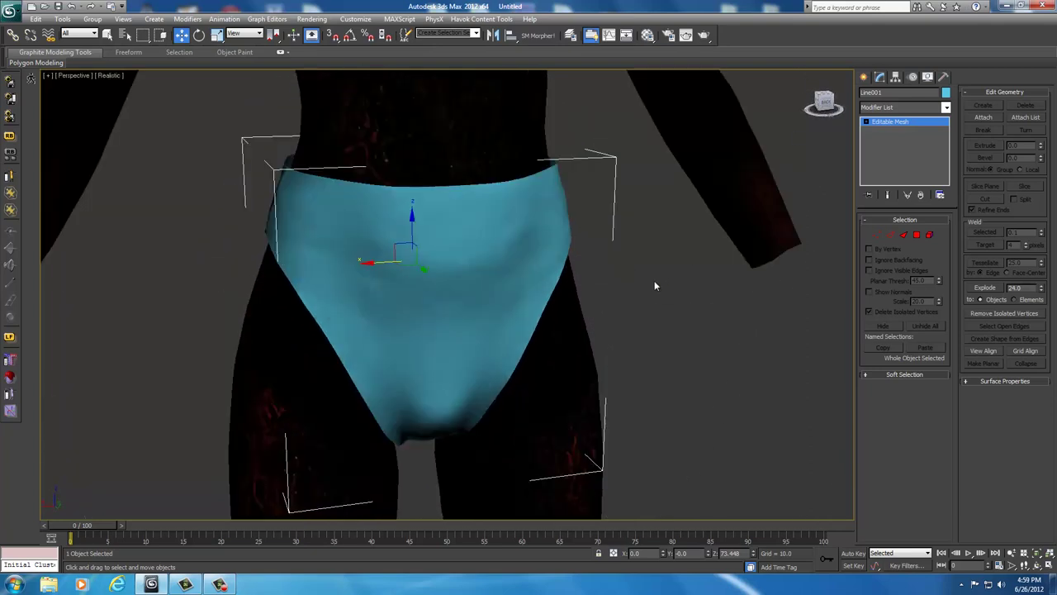
pyautogui.scroll(-3, 654, 280)
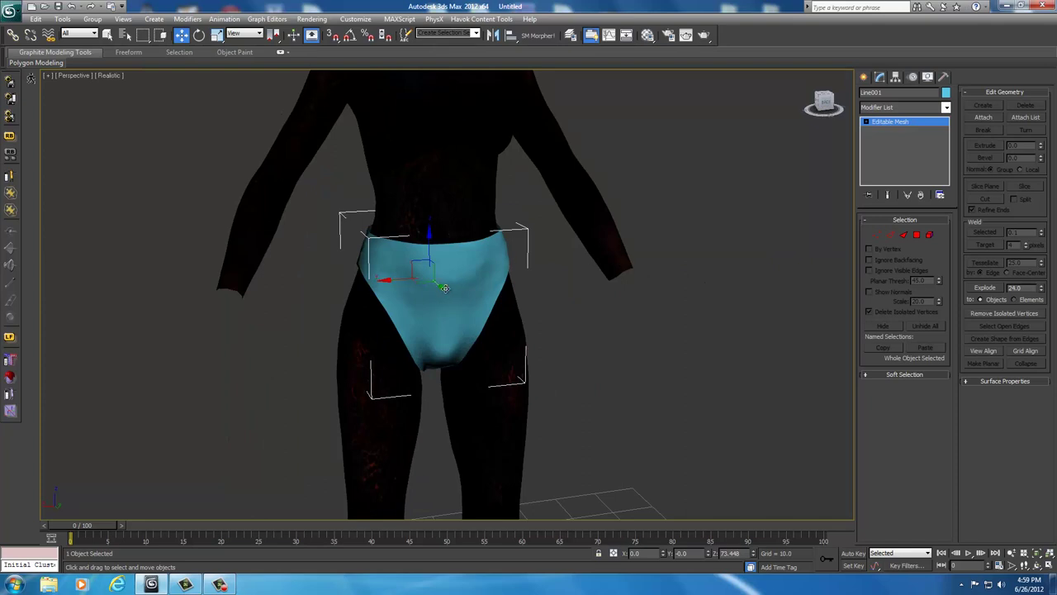
pyautogui.click(947, 110)
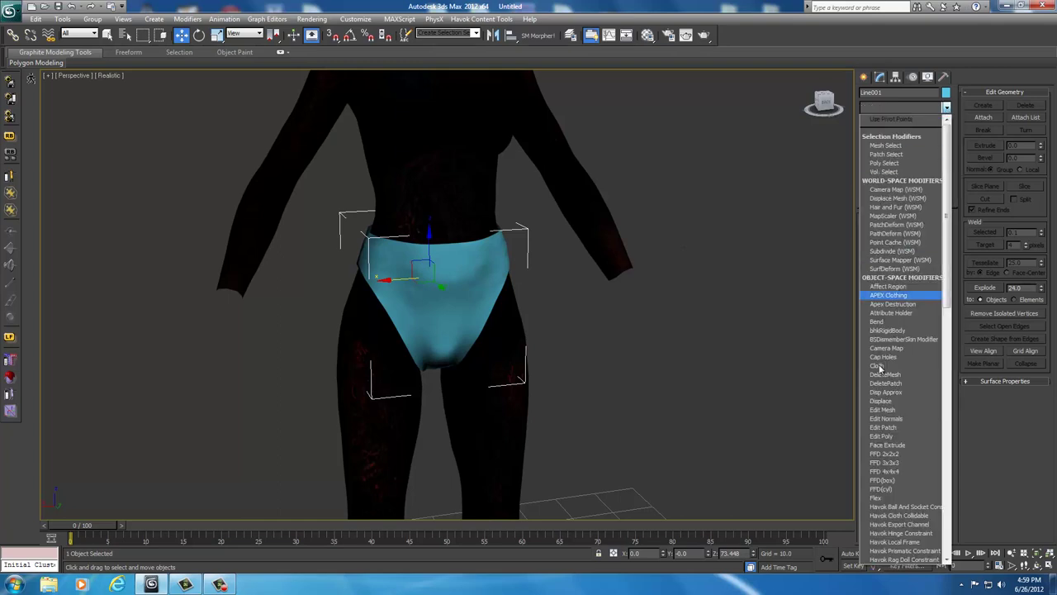
pyautogui.scroll(-3, 901, 434)
pyautogui.scroll(-9, 893, 439)
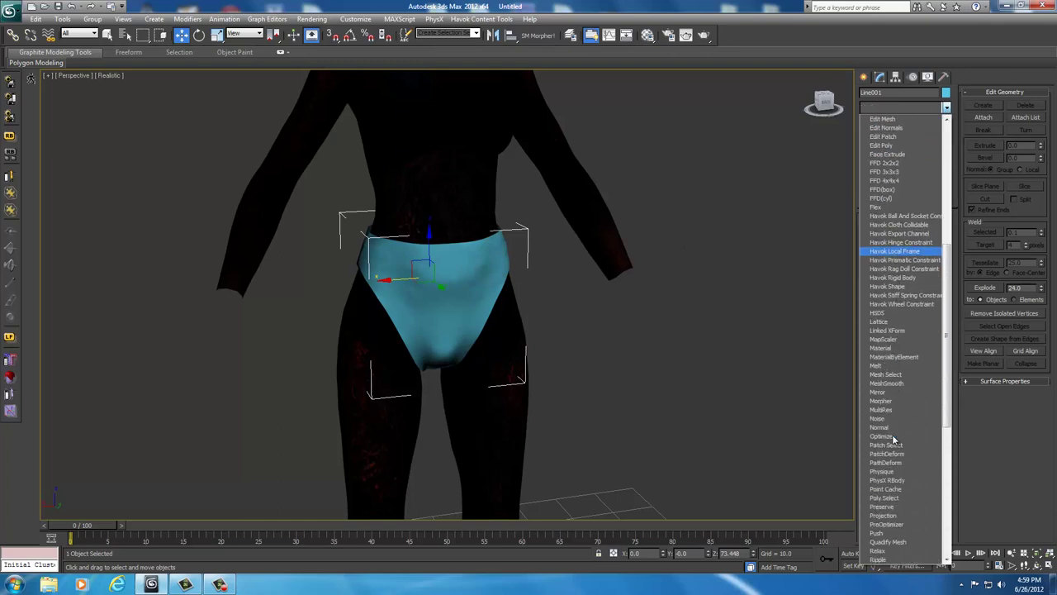
pyautogui.scroll(-4, 890, 446)
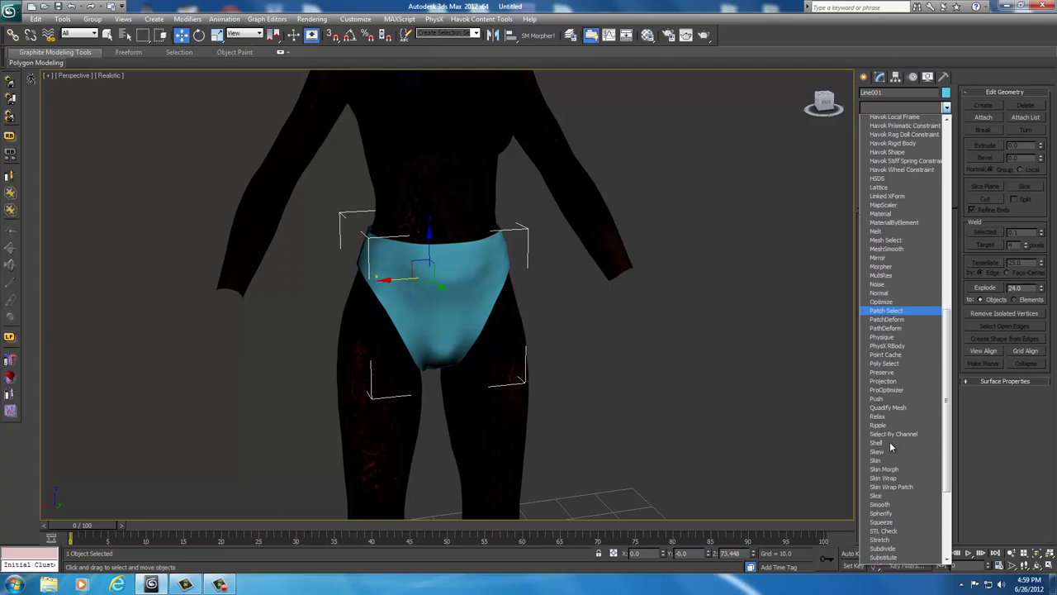
pyautogui.scroll(-5, 885, 495)
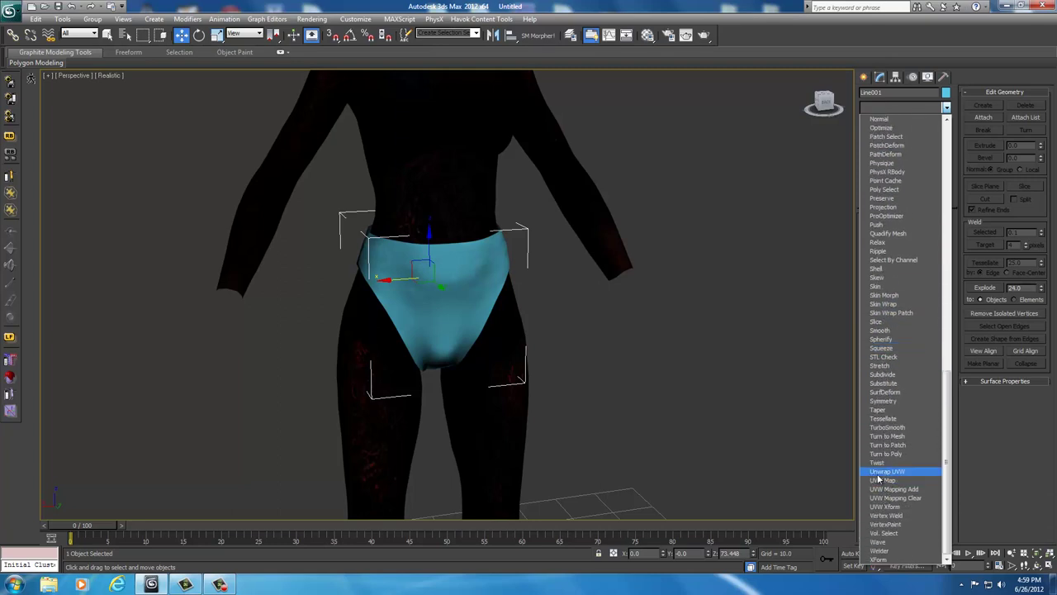
pyautogui.click(899, 473)
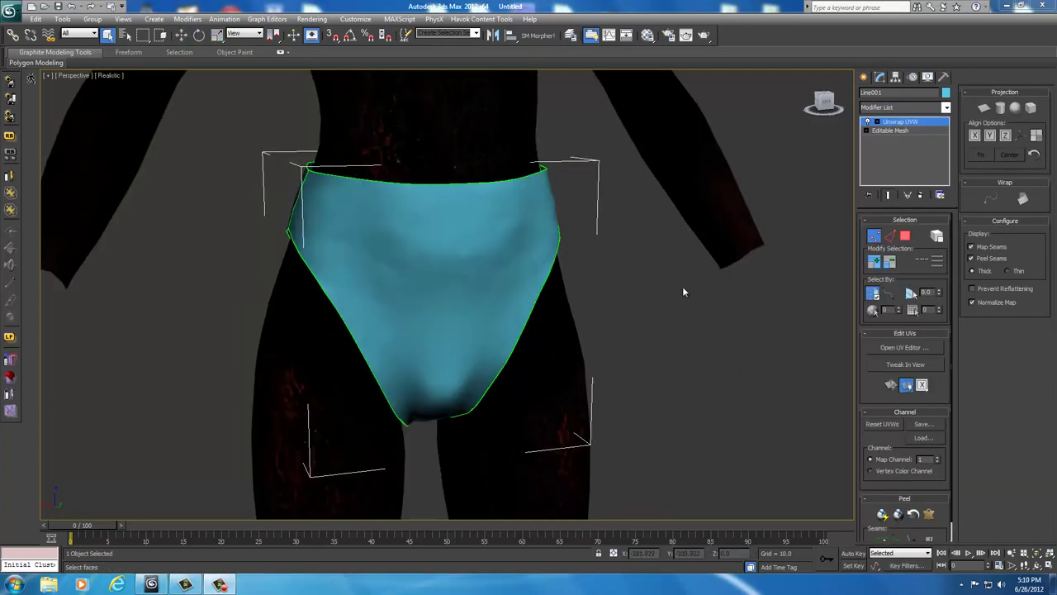
# Pack Normalize the briefs' two UV shells in the UV editor, then close the editor
pyautogui.click(896, 348)
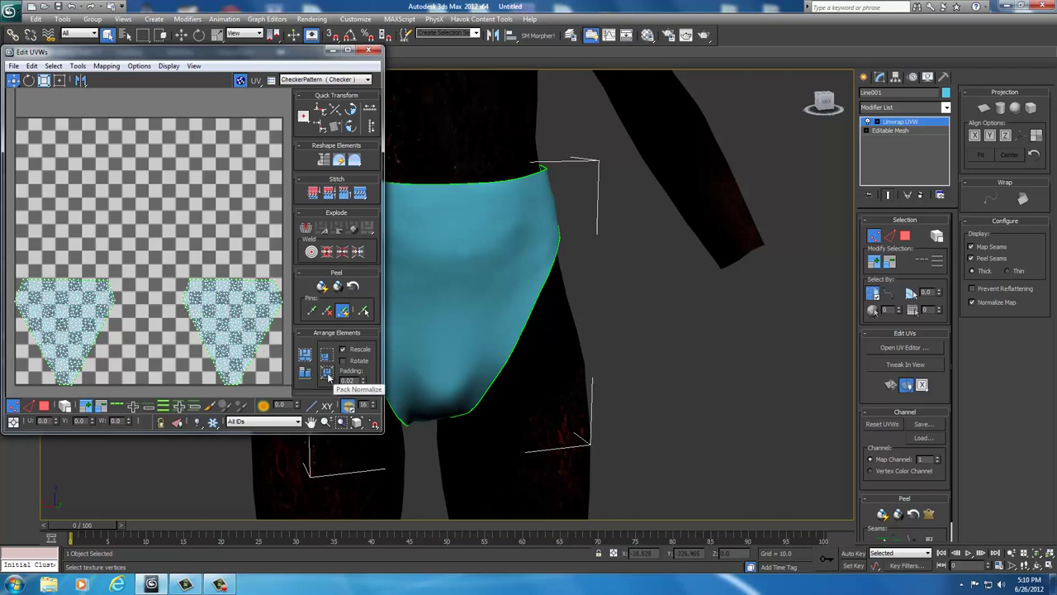
pyautogui.click(328, 375)
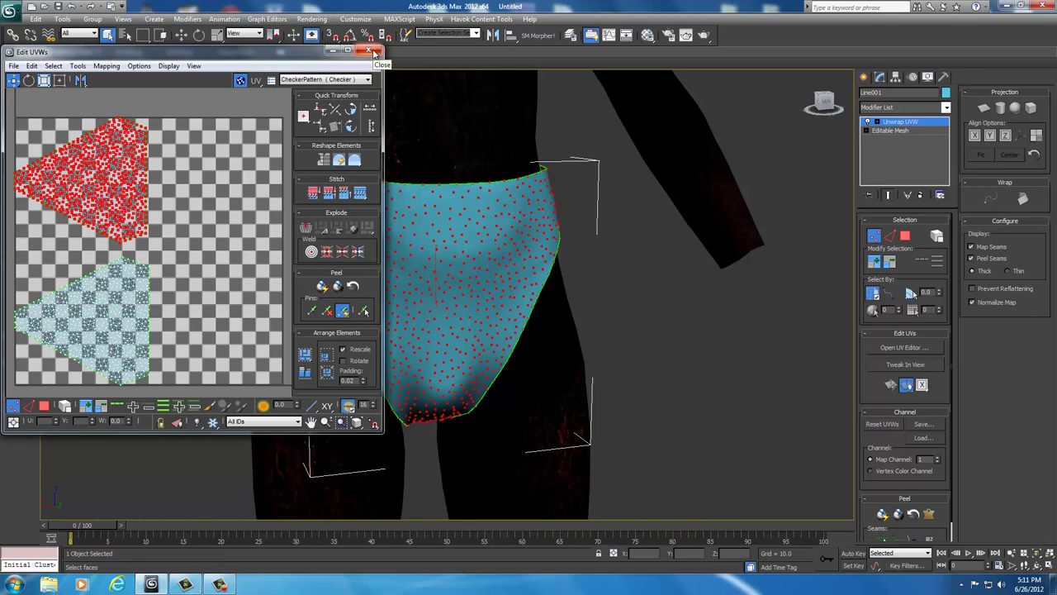
pyautogui.click(370, 51)
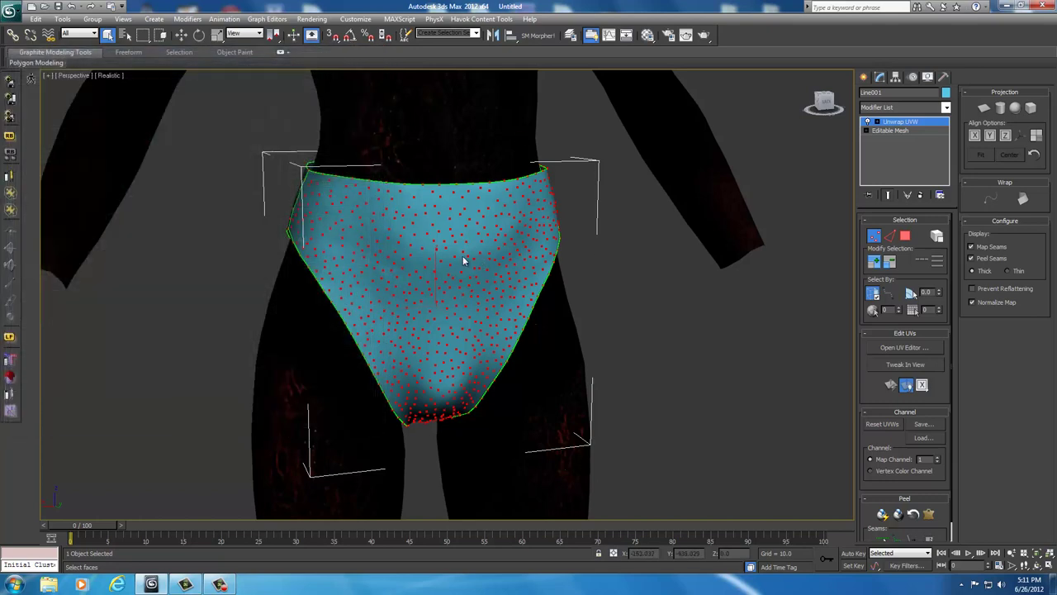
# Convert the briefs to an Editable Mesh, baking in the packed UVs, and zoom out
pyautogui.rightClick(464, 261)
pyautogui.moveTo(488, 355)
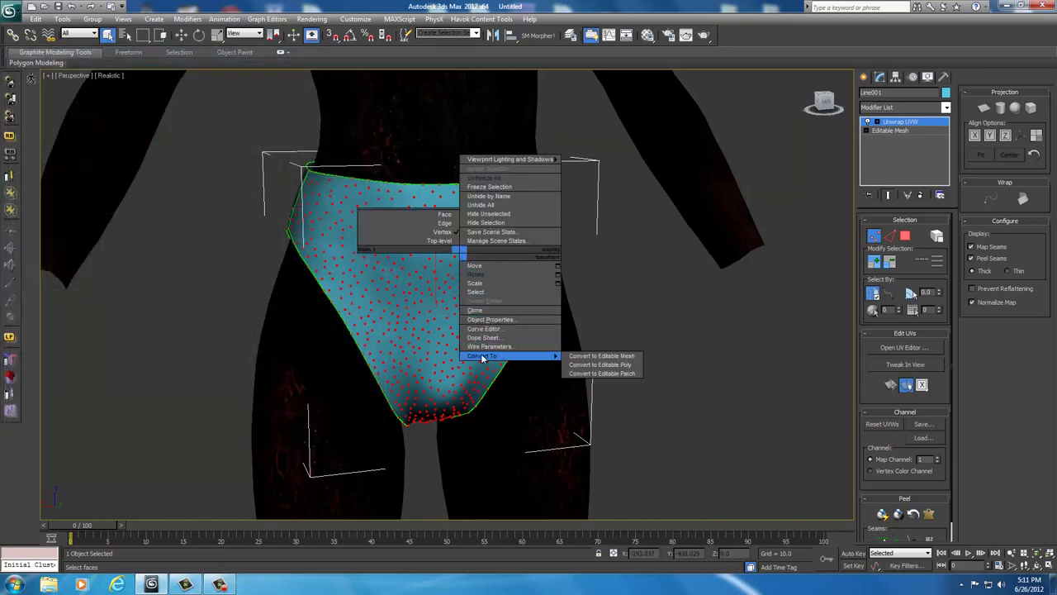
pyautogui.click(584, 356)
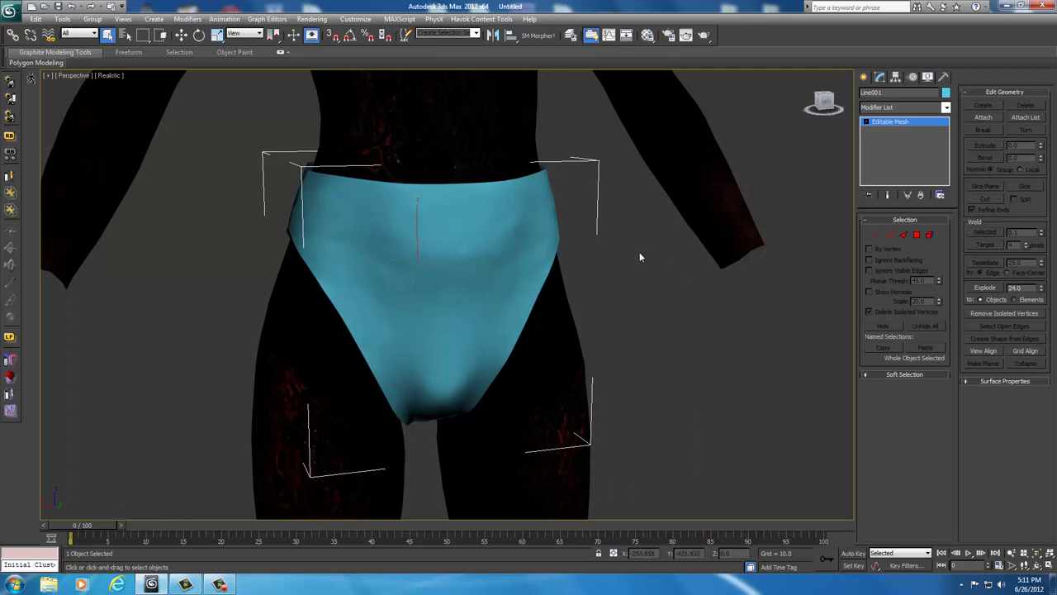
pyautogui.scroll(-4, 684, 263)
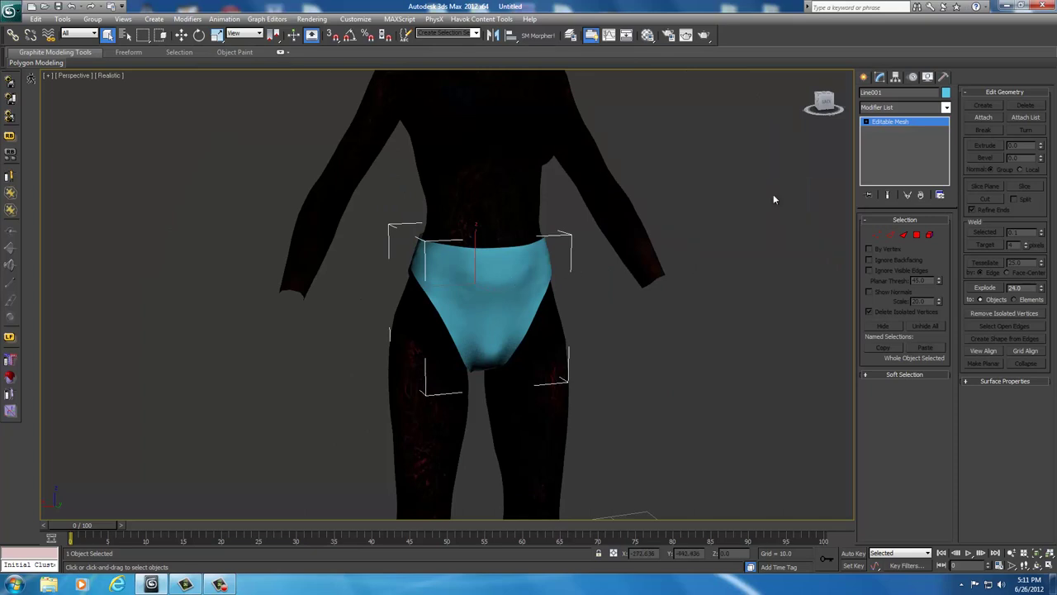
pyautogui.moveTo(826, 102)
pyautogui.mouseDown()
pyautogui.moveTo(854, 104)
pyautogui.moveTo(52, 102)
pyautogui.moveTo(836, 103)
pyautogui.mouseUp()
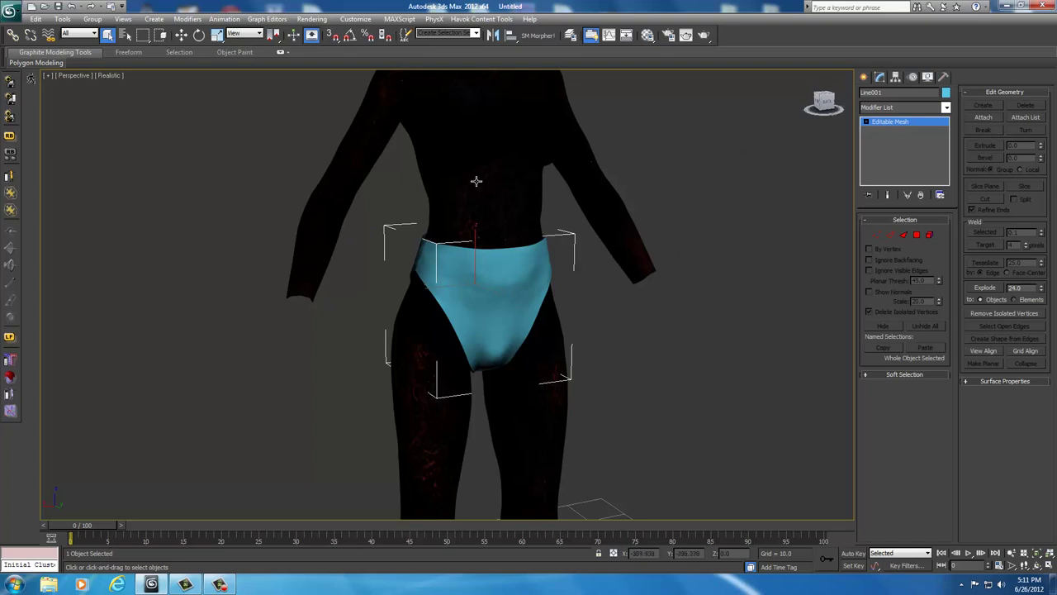
pyautogui.rightClick(699, 262)
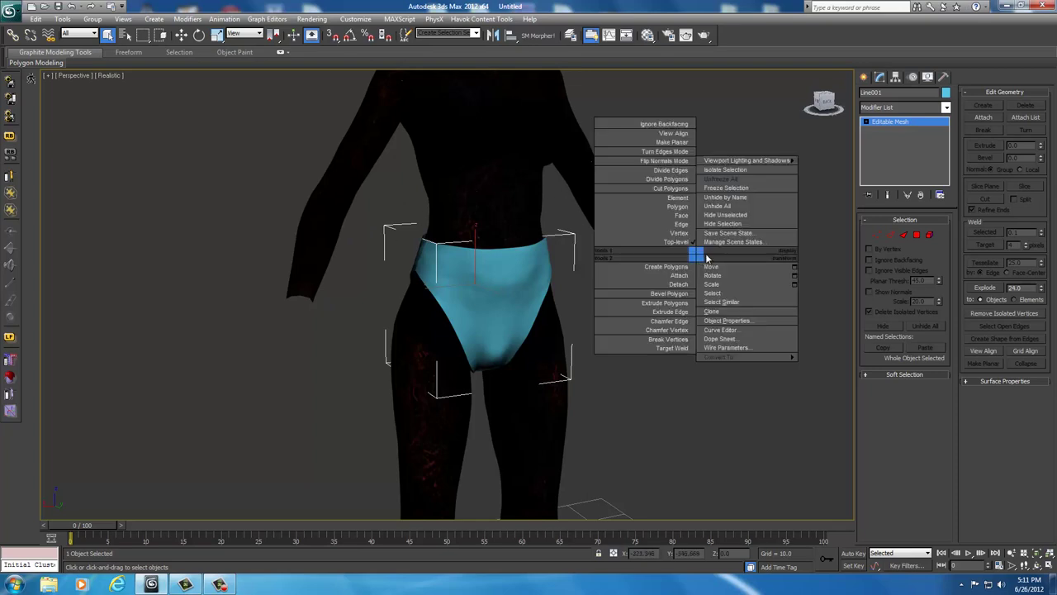
# Unhide all objects to reveal the skeleton, and add a Smooth modifier using smoothing group 2
pyautogui.click(717, 207)
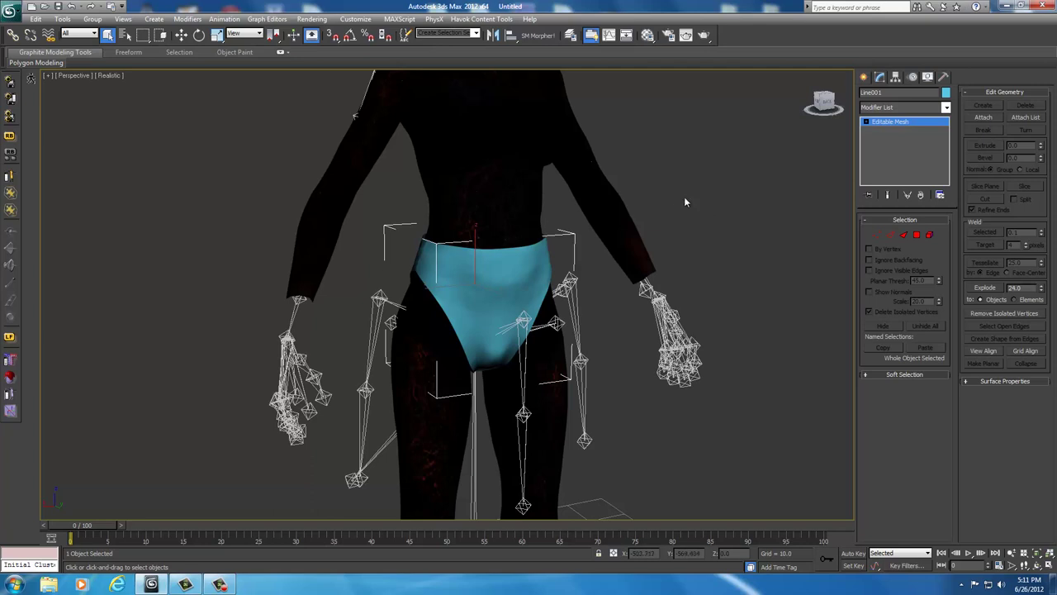
pyautogui.click(946, 109)
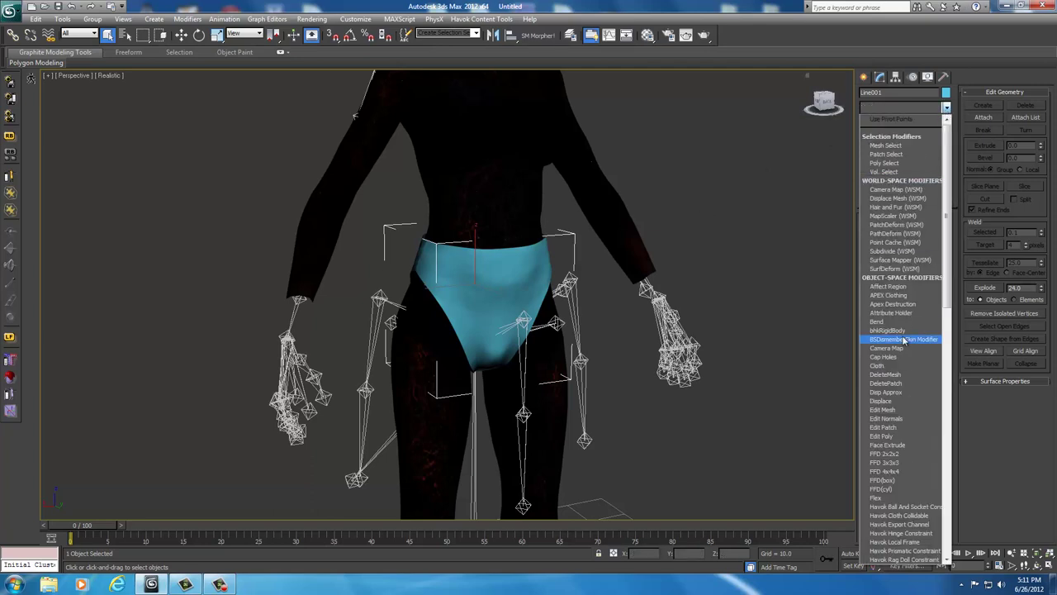
pyautogui.scroll(-3, 892, 351)
pyautogui.scroll(-7, 892, 351)
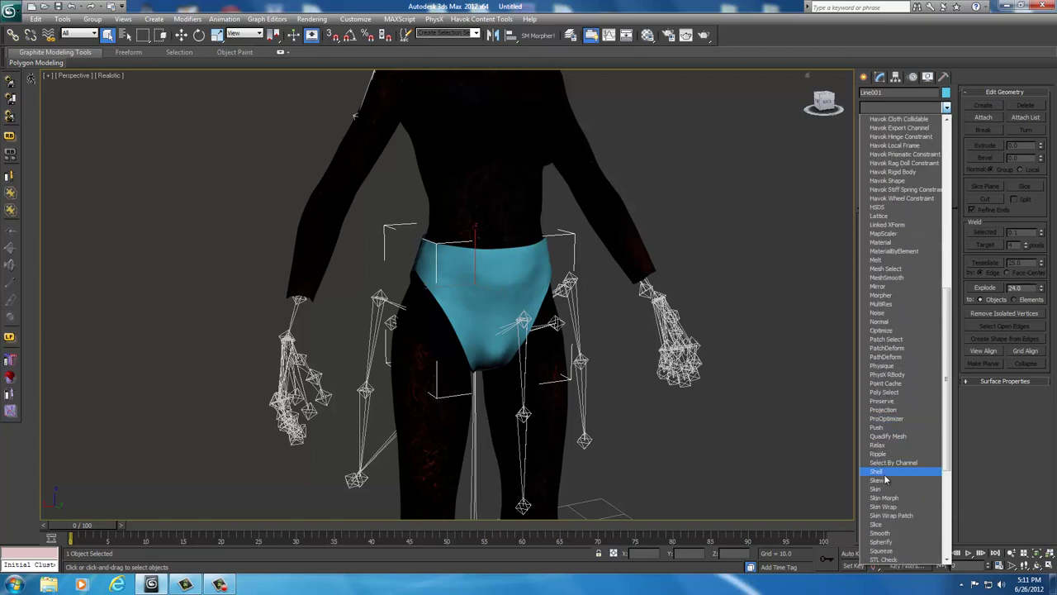
pyautogui.click(886, 534)
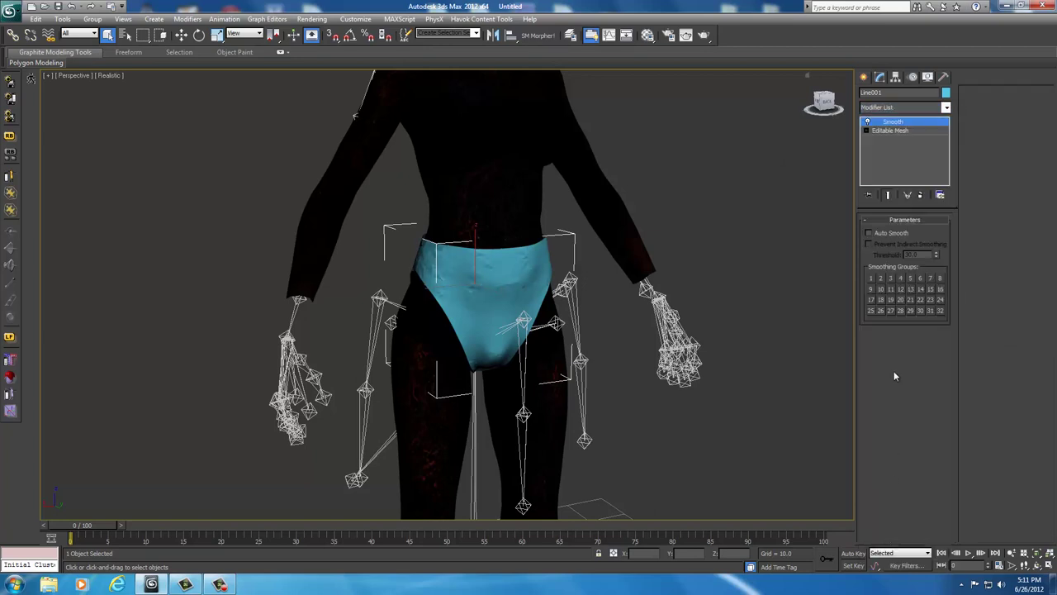
pyautogui.click(881, 279)
# Add a Skin Wrap modifier on top of the briefs' Smooth modifier
pyautogui.click(946, 108)
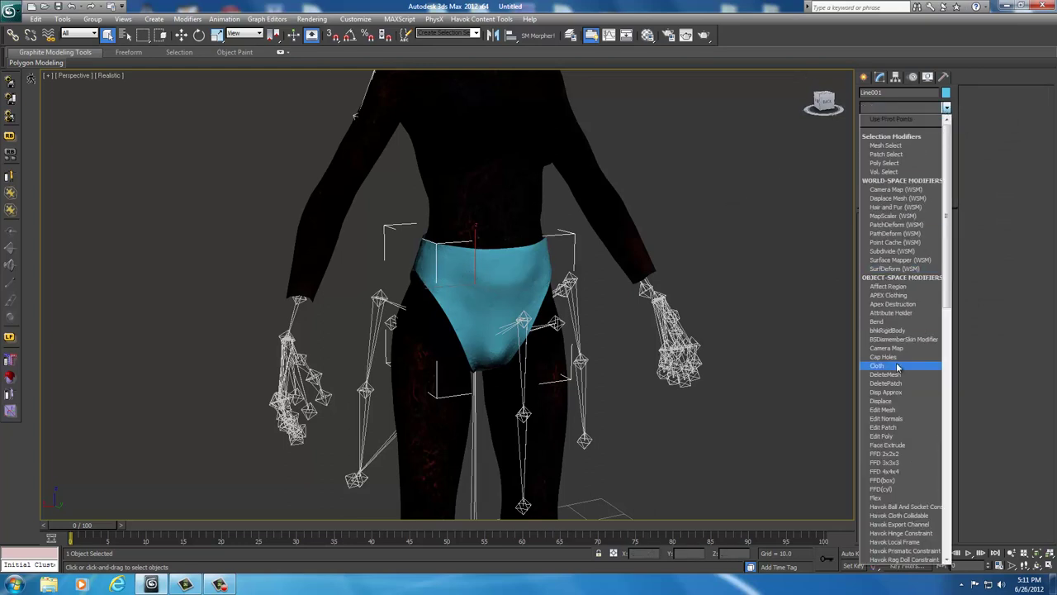
pyautogui.scroll(-20, 896, 371)
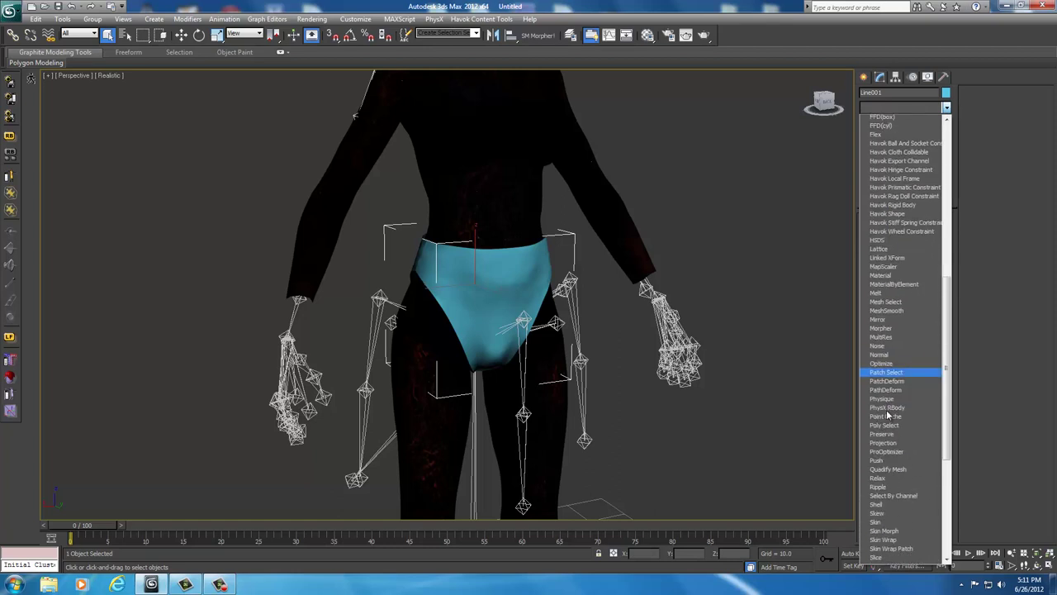
pyautogui.scroll(-3, 887, 414)
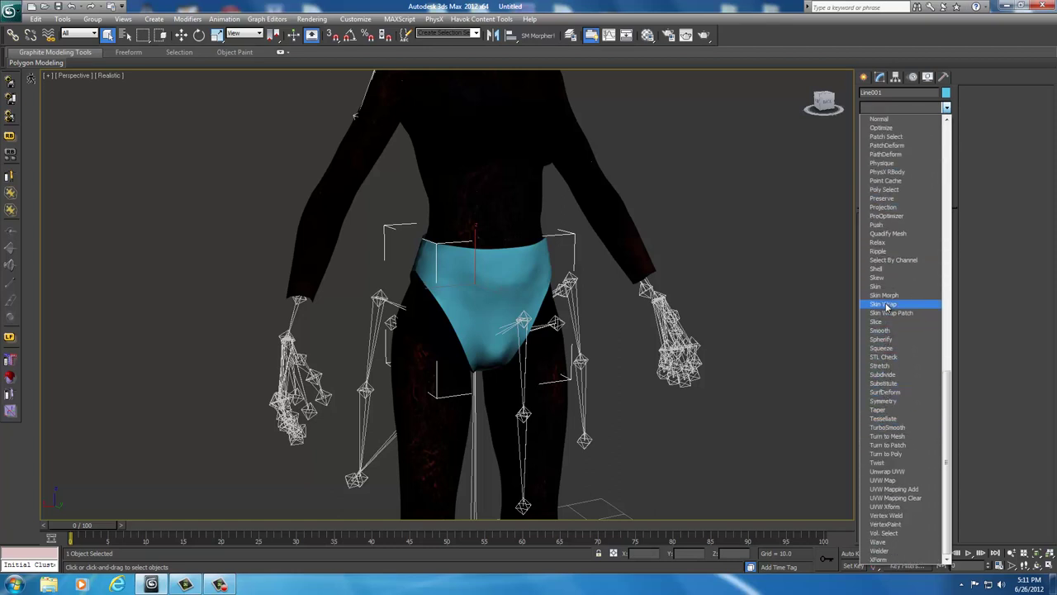
pyautogui.click(885, 304)
# Set Skin Wrap to Face Deformation, add the body mesh, and convert it to Skin
pyautogui.click(940, 333)
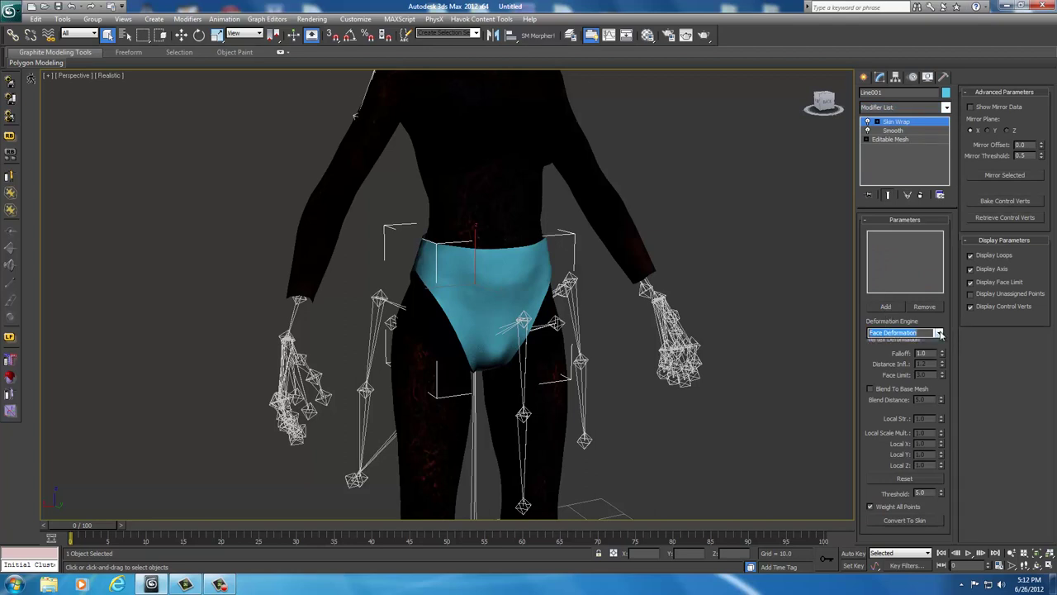
pyautogui.click(924, 342)
pyautogui.click(885, 307)
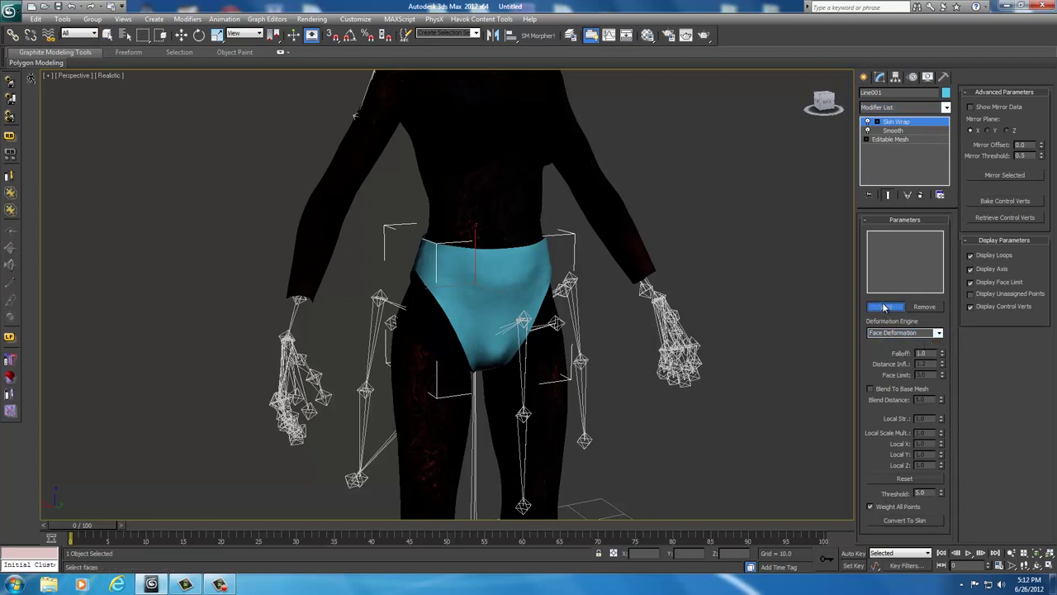
pyautogui.click(502, 204)
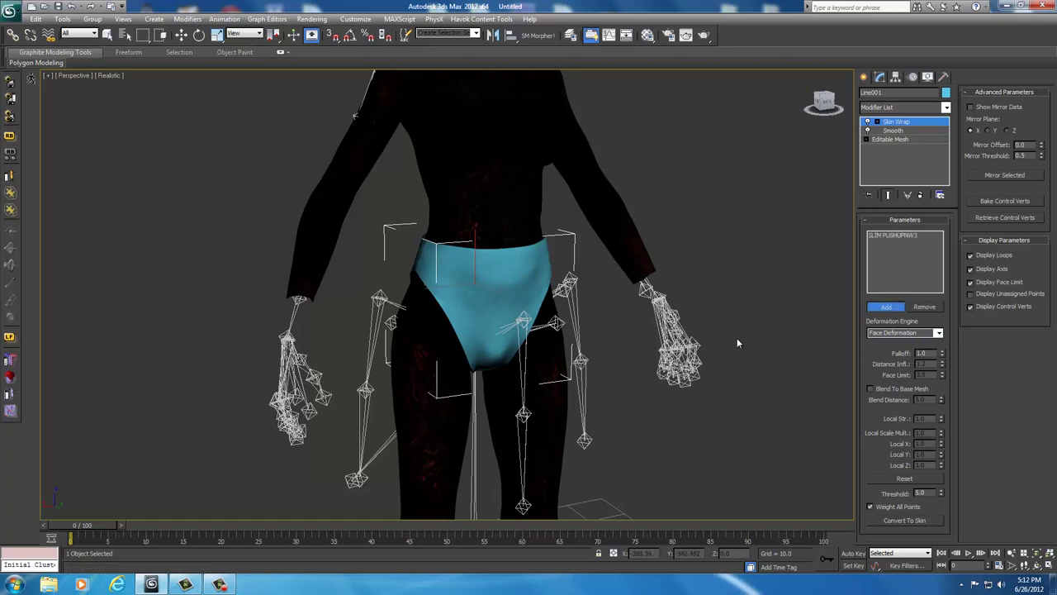
pyautogui.click(892, 519)
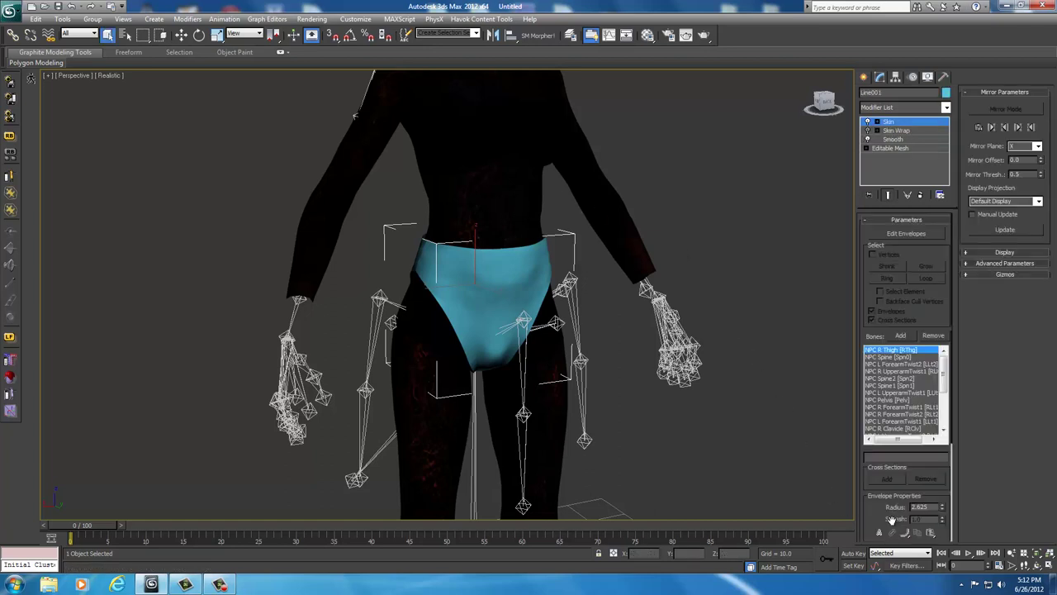
# Delete the Skin Wrap modifier from the stack, keeping the Skin modifier selected
pyautogui.click(898, 132)
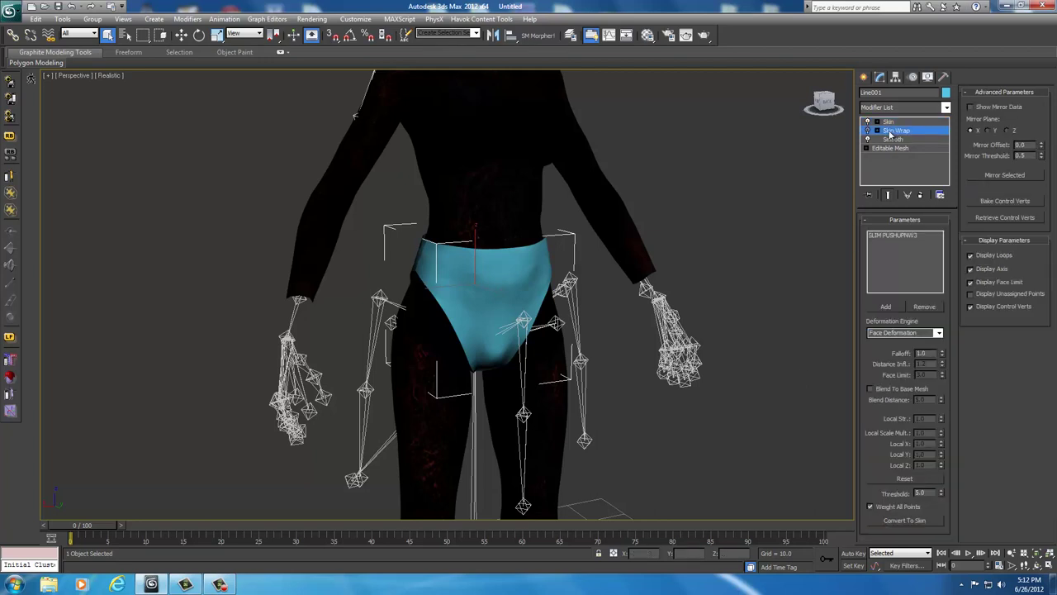
pyautogui.rightClick(896, 132)
pyautogui.click(920, 150)
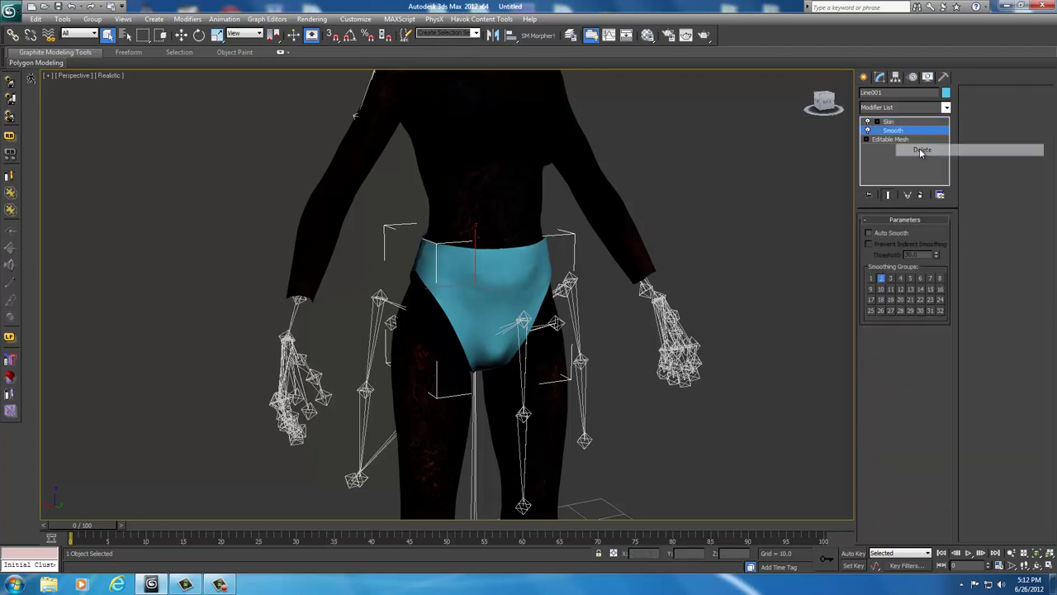
pyautogui.click(917, 122)
pyautogui.click(946, 107)
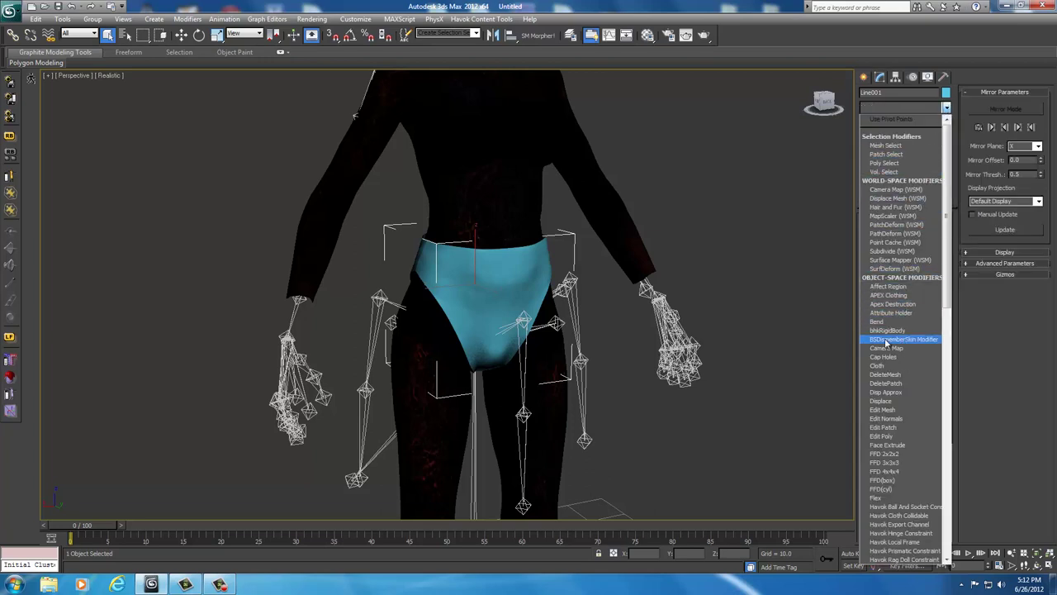
# Add BSDismemberSkin, select all the briefs' faces, and assign them to Skyrim Torso 1
pyautogui.click(903, 340)
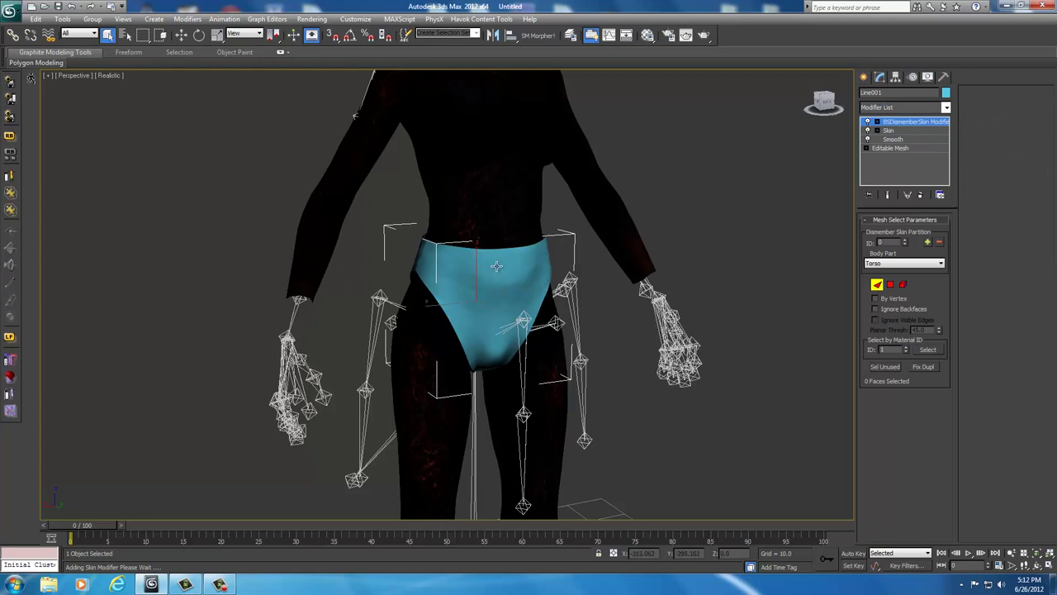
pyautogui.moveTo(236, 141); pyautogui.dragTo(778, 479)
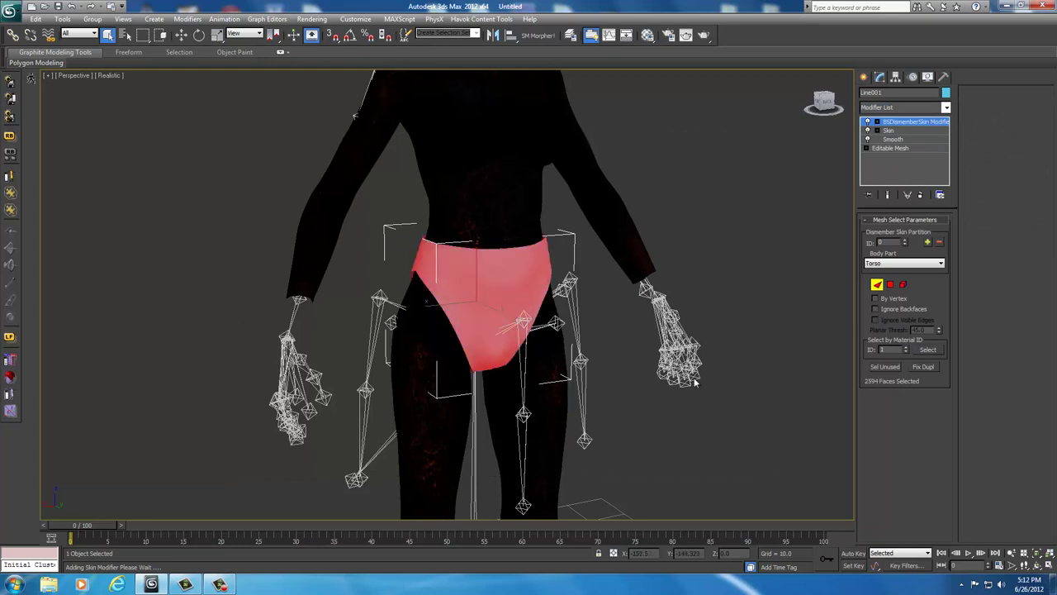
pyautogui.click(917, 264)
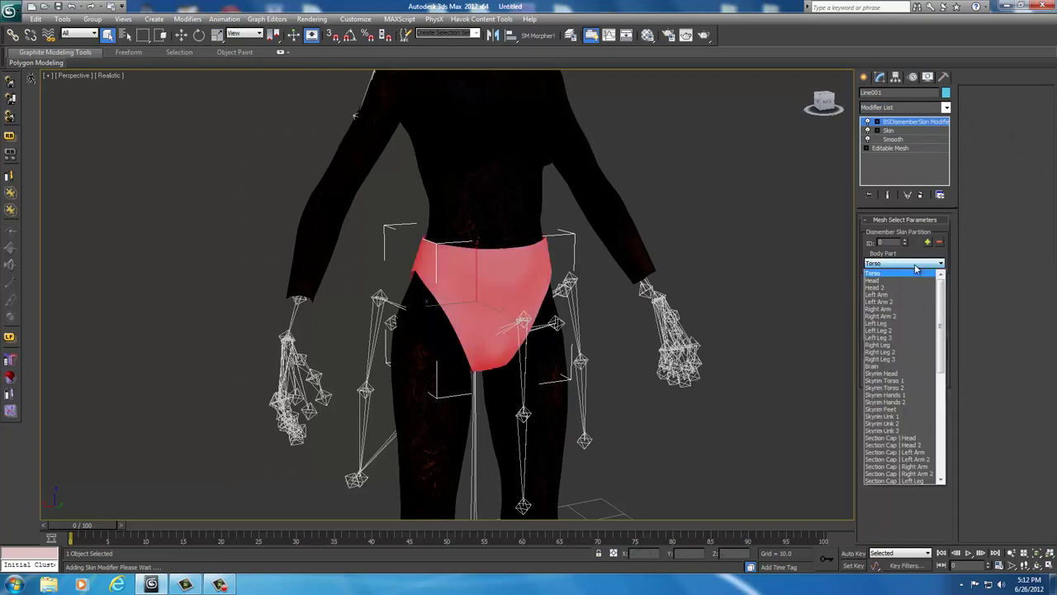
pyautogui.click(889, 385)
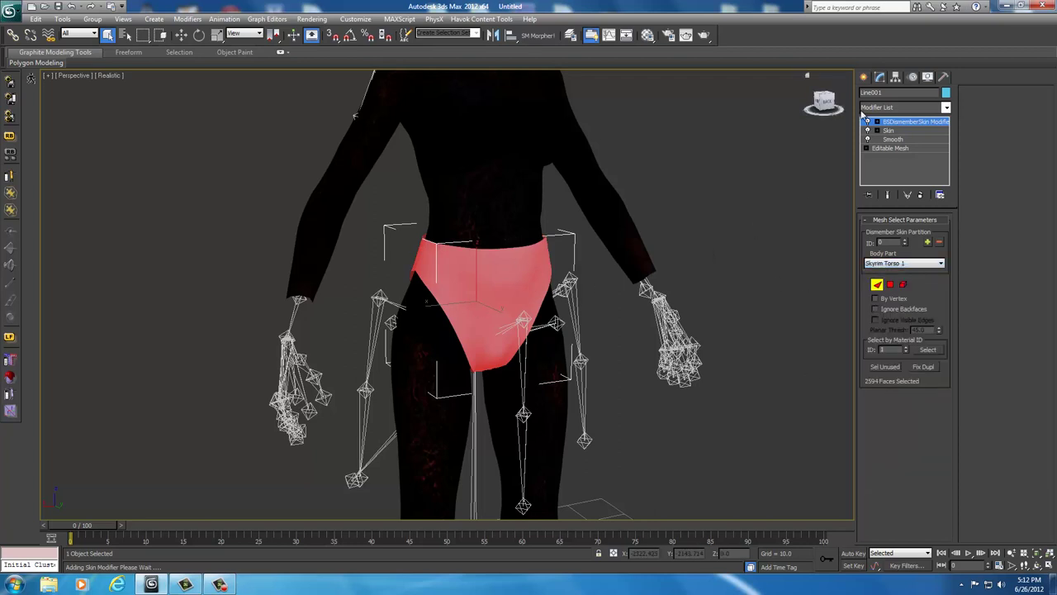
pyautogui.click(865, 77)
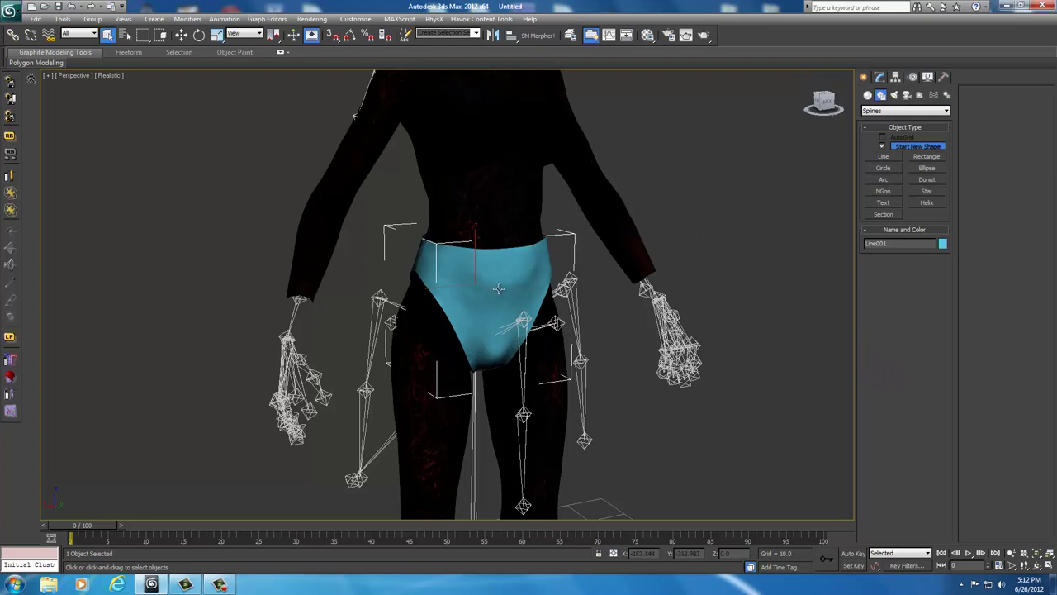
# Select the dark body mesh and delete the Cloth modifier from its stack
pyautogui.click(490, 193)
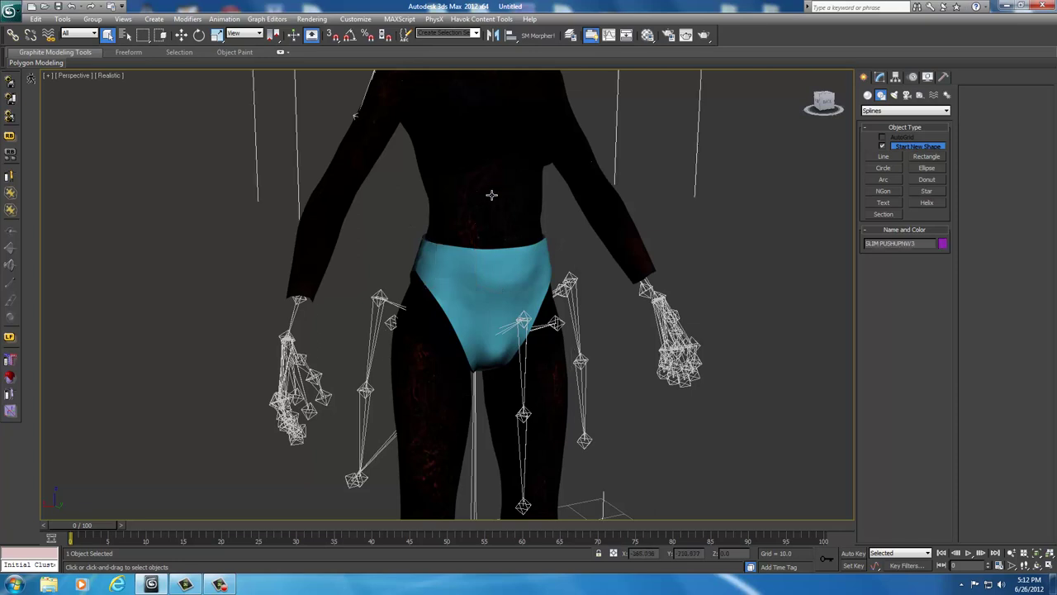
pyautogui.click(880, 76)
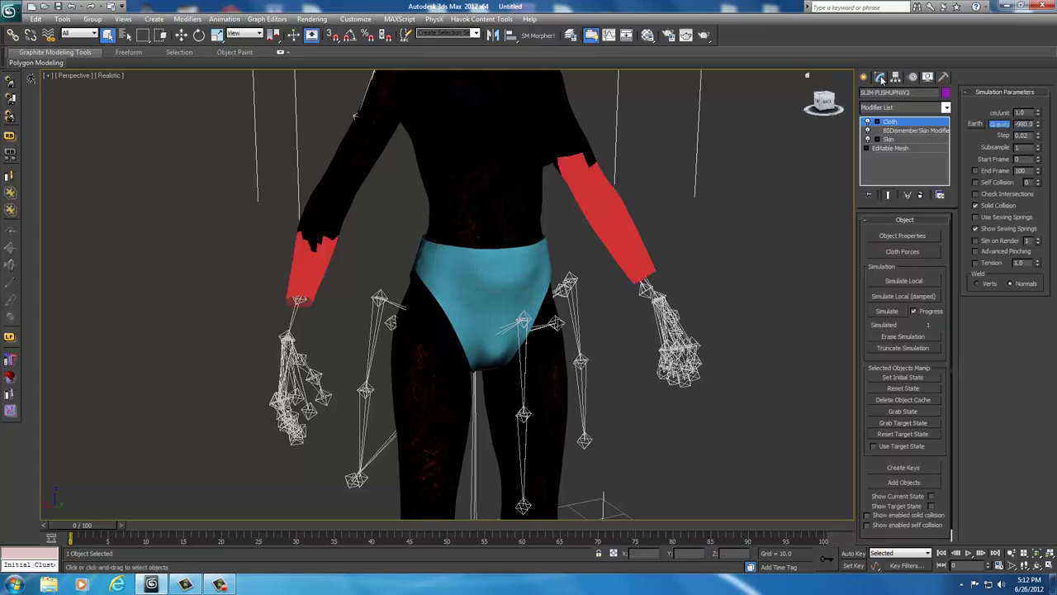
pyautogui.rightClick(890, 125)
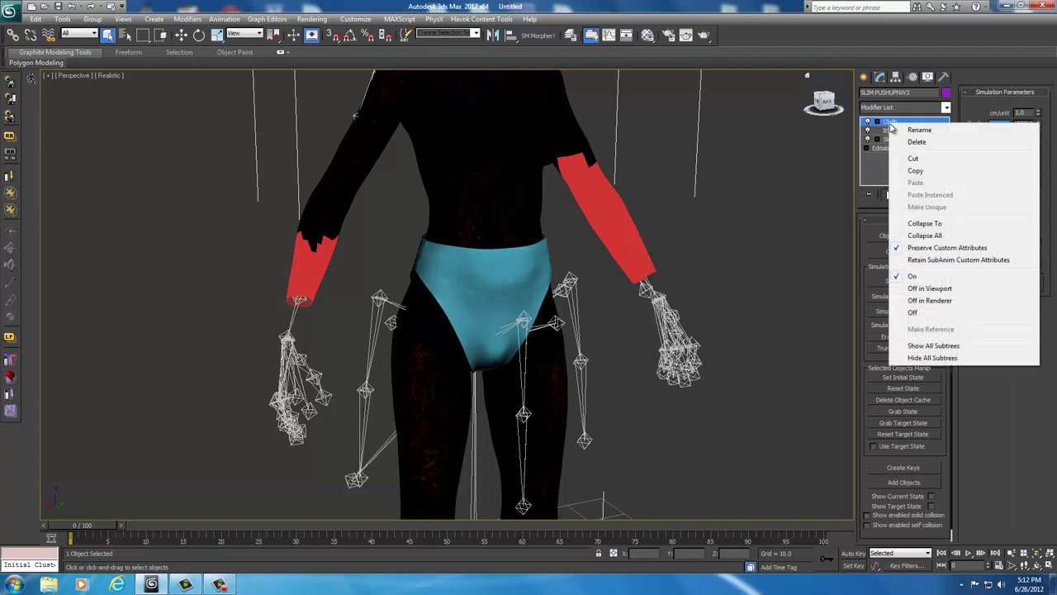
pyautogui.click(917, 142)
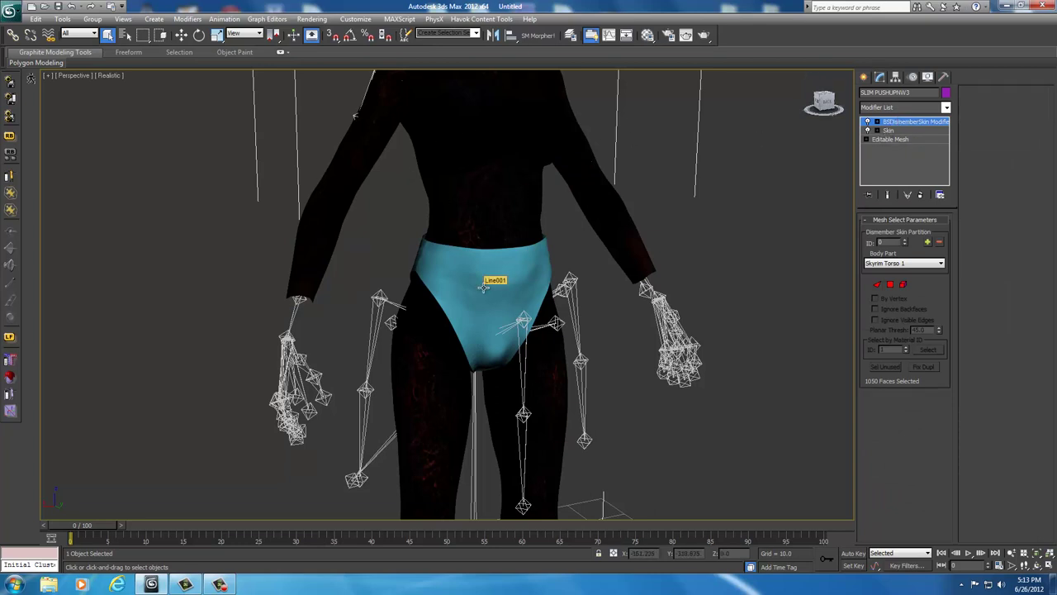
# Export the scene as the Skyrim NIF 'BikiniBottom' into UNP Custom Armors\Backup
pyautogui.click(8, 11)
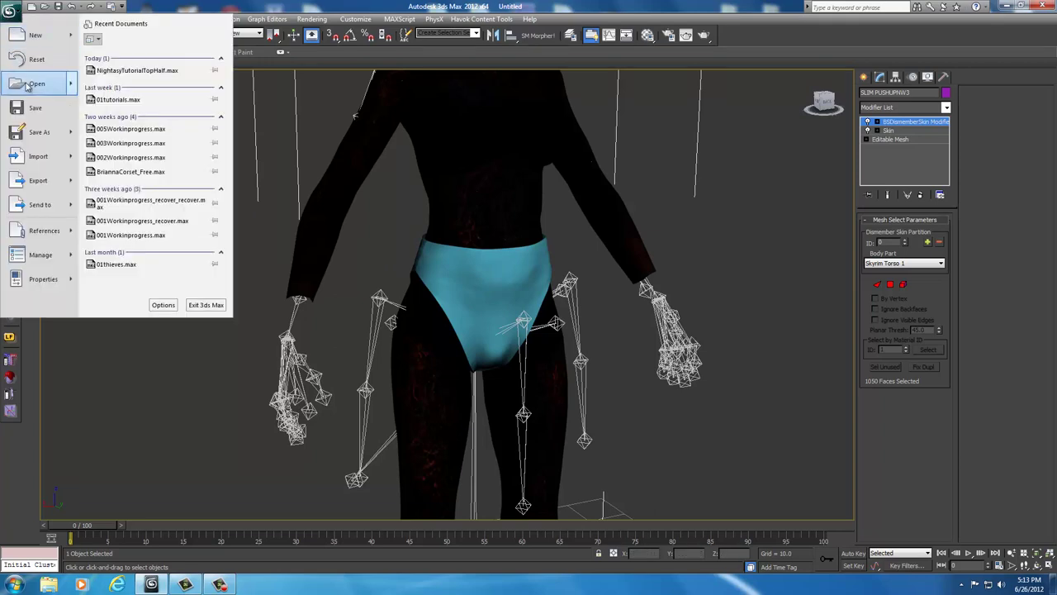
pyautogui.click(38, 180)
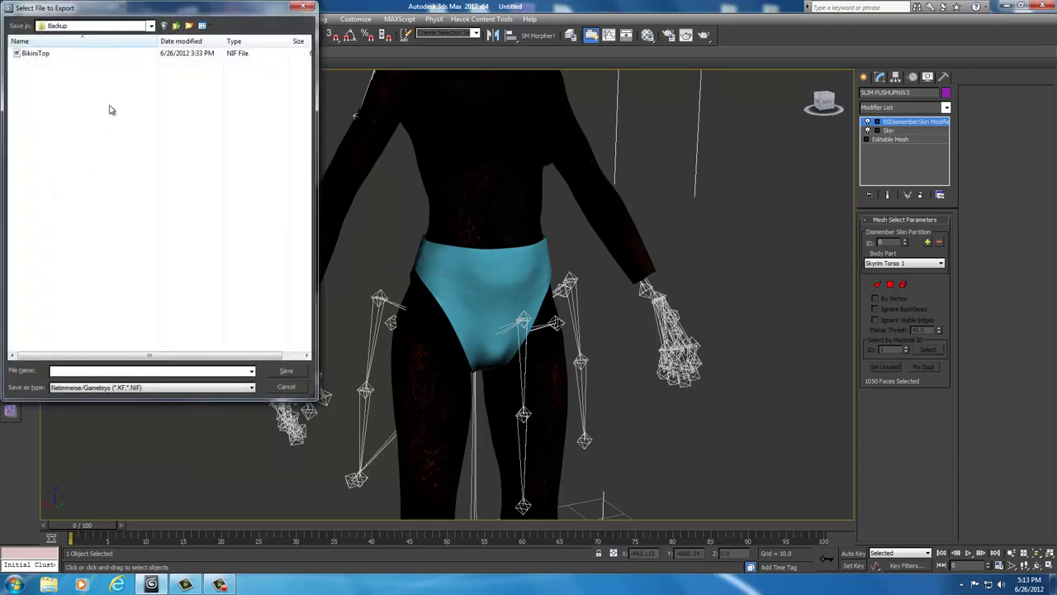
pyautogui.click(151, 26)
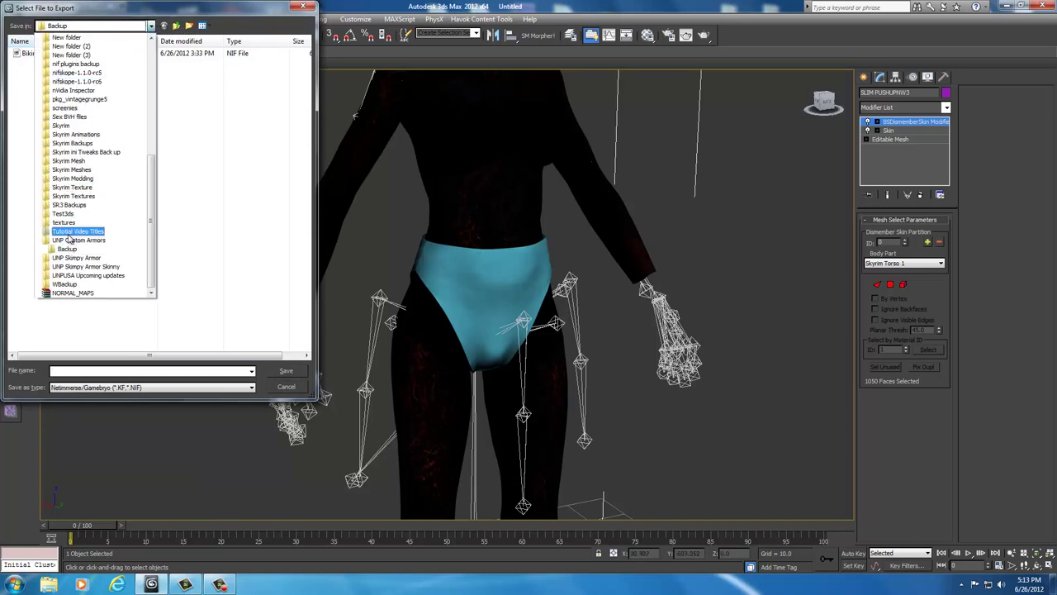
pyautogui.click(70, 240)
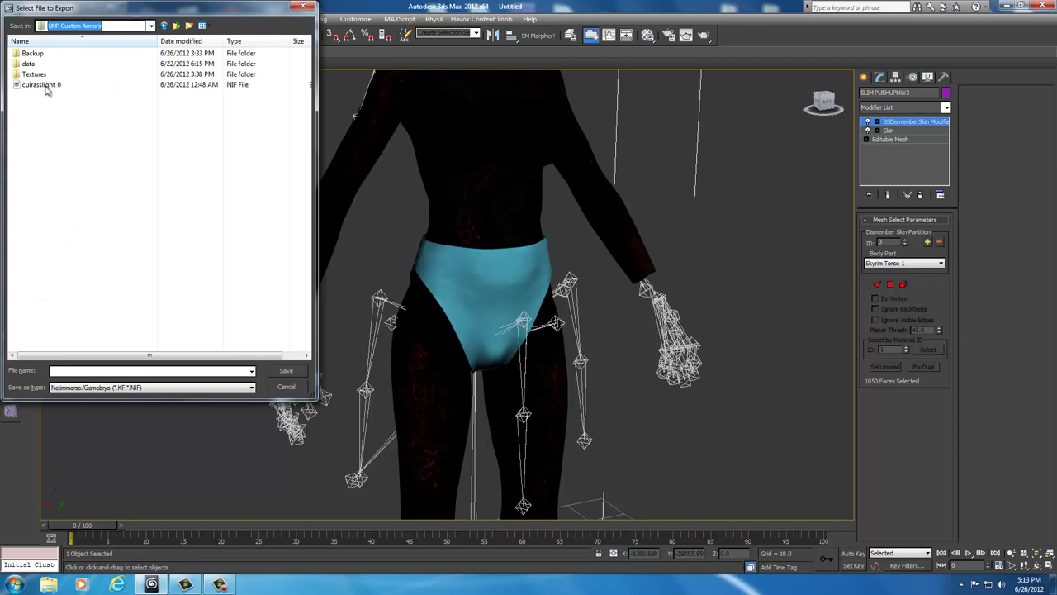
pyautogui.doubleClick(37, 61)
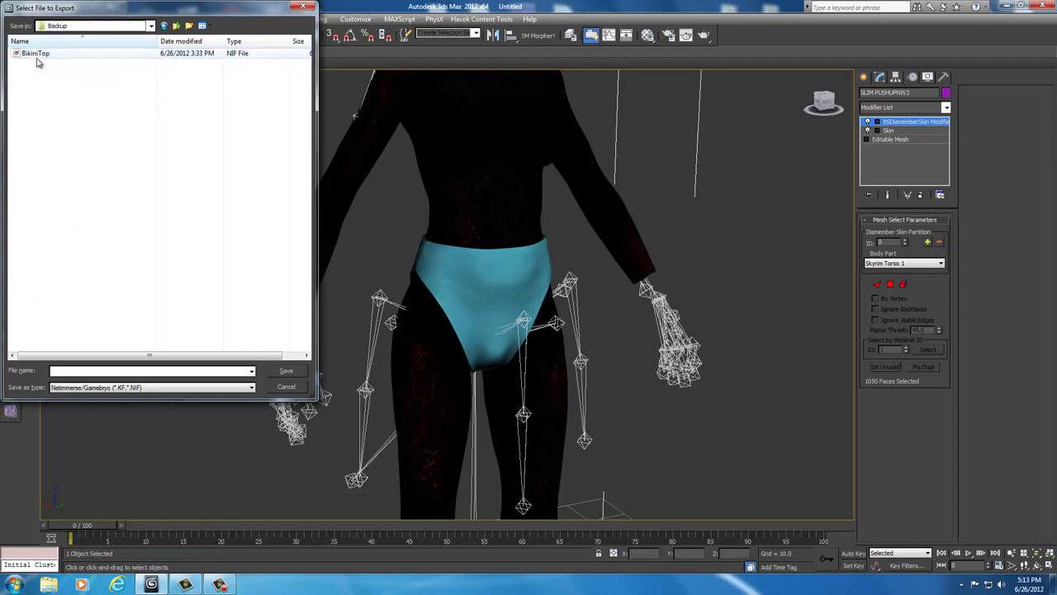
pyautogui.click(68, 370)
pyautogui.write('B')
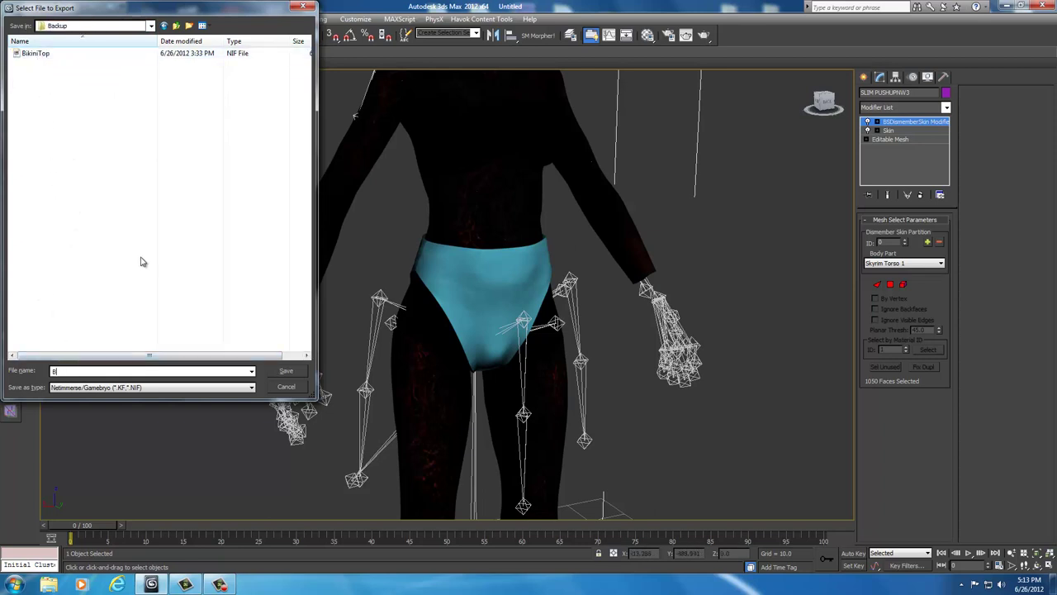
pyautogui.write('ikiniBottom')
pyautogui.click(296, 373)
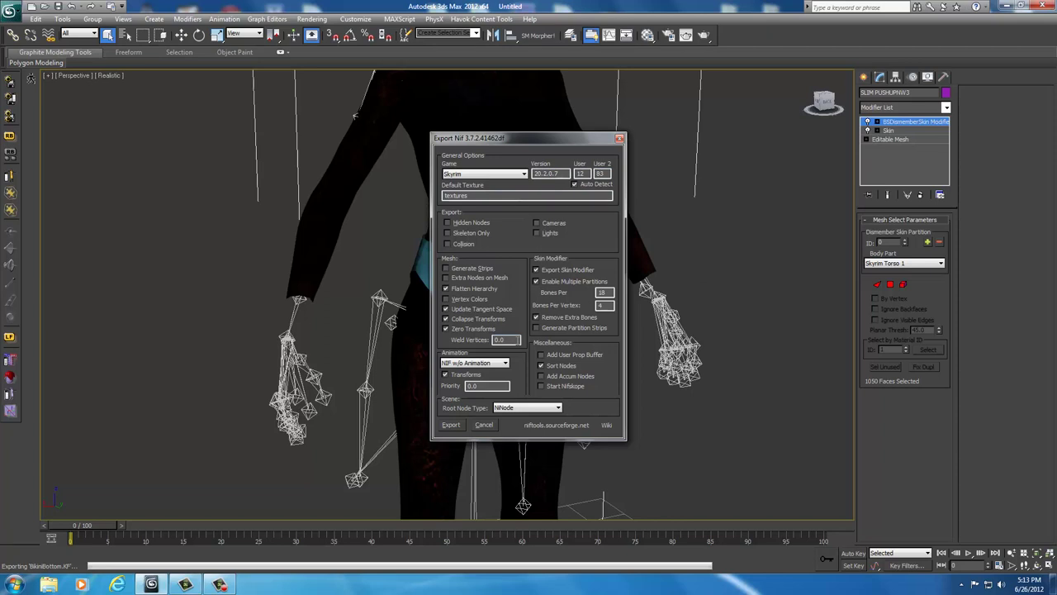
pyautogui.click(451, 425)
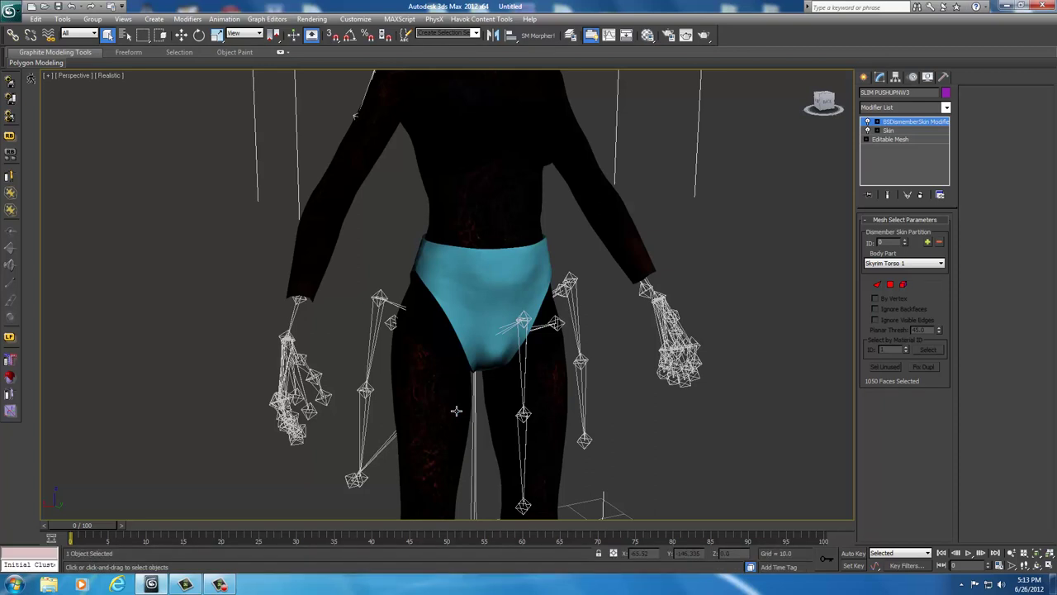
# Select the blue briefs, hide everything unselected, and view them from the side
pyautogui.moveTo(422, 357); pyautogui.dragTo(393, 395, button='middle')
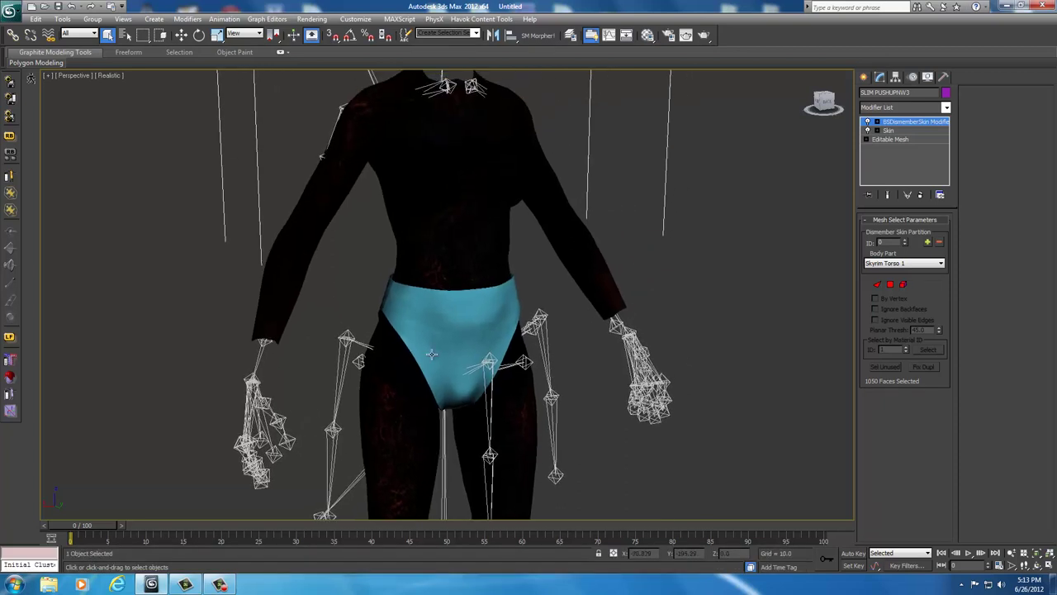
pyautogui.click(452, 320)
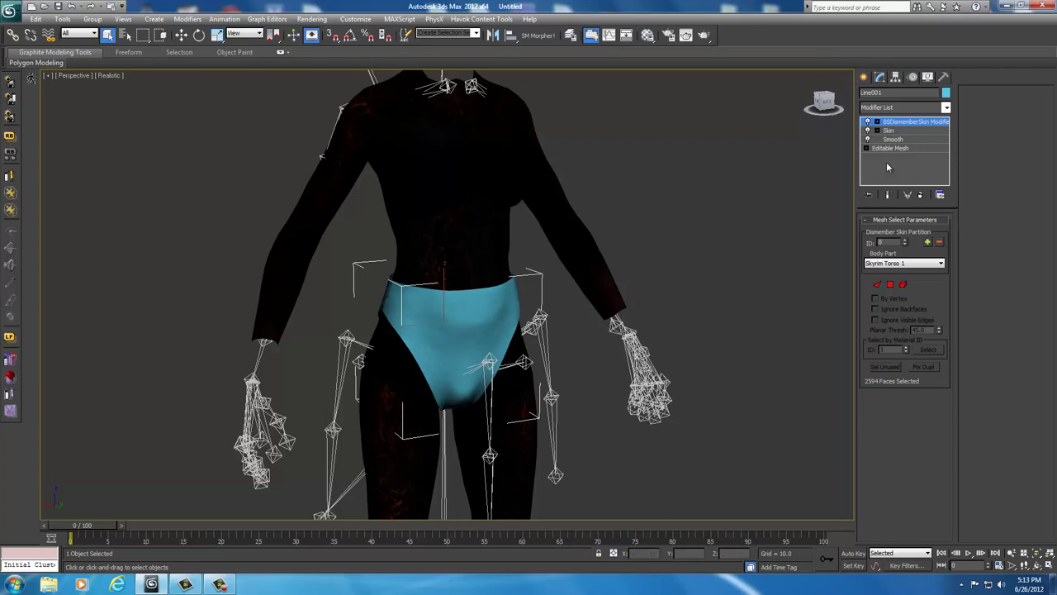
pyautogui.rightClick(466, 317)
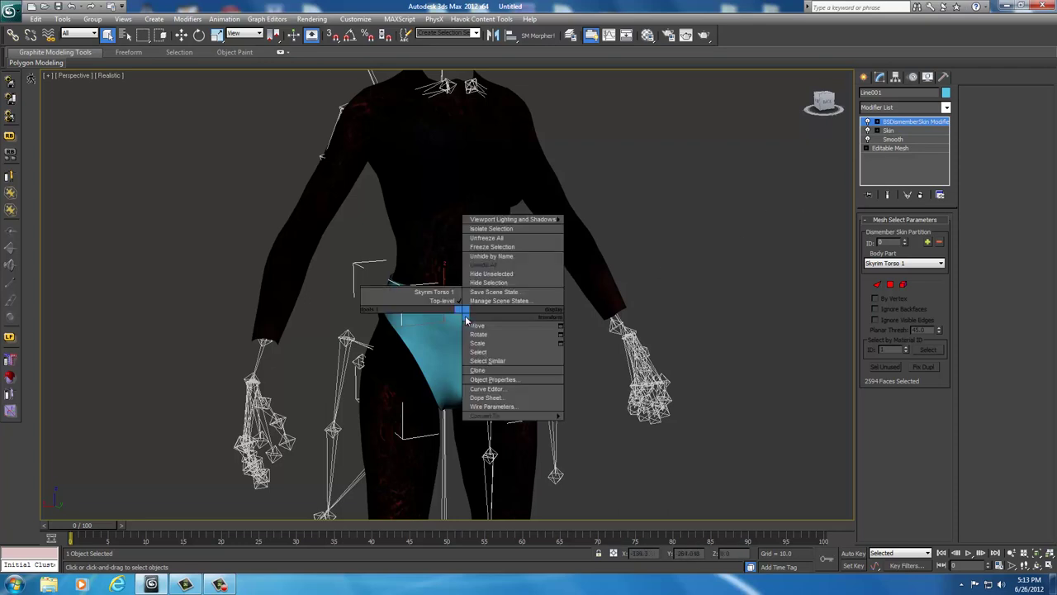
pyautogui.click(489, 275)
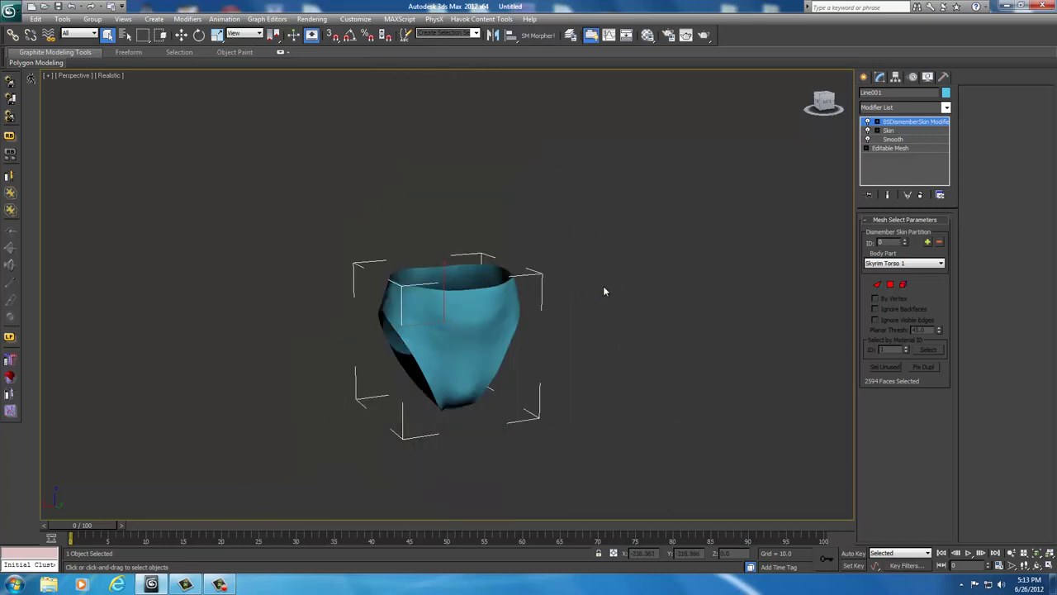
pyautogui.keyDown('alt'); pyautogui.moveTo(602, 286); pyautogui.dragTo(667, 266, button='middle'); pyautogui.keyUp('alt')
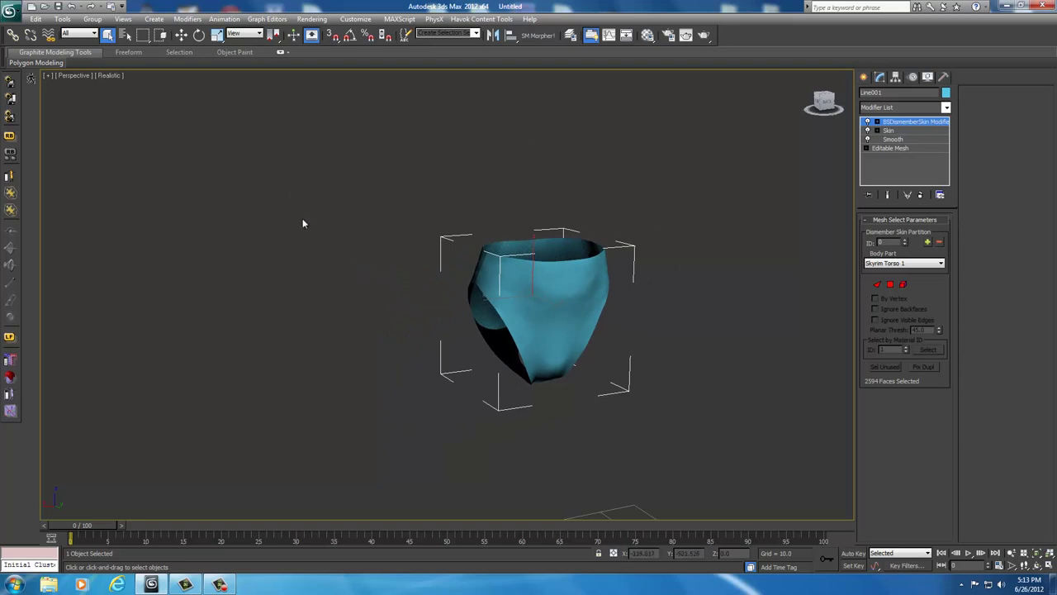
# Start Viewport Canvas painting on the briefs with a Standard material's Diffuse Color channel
pyautogui.click(62, 19)
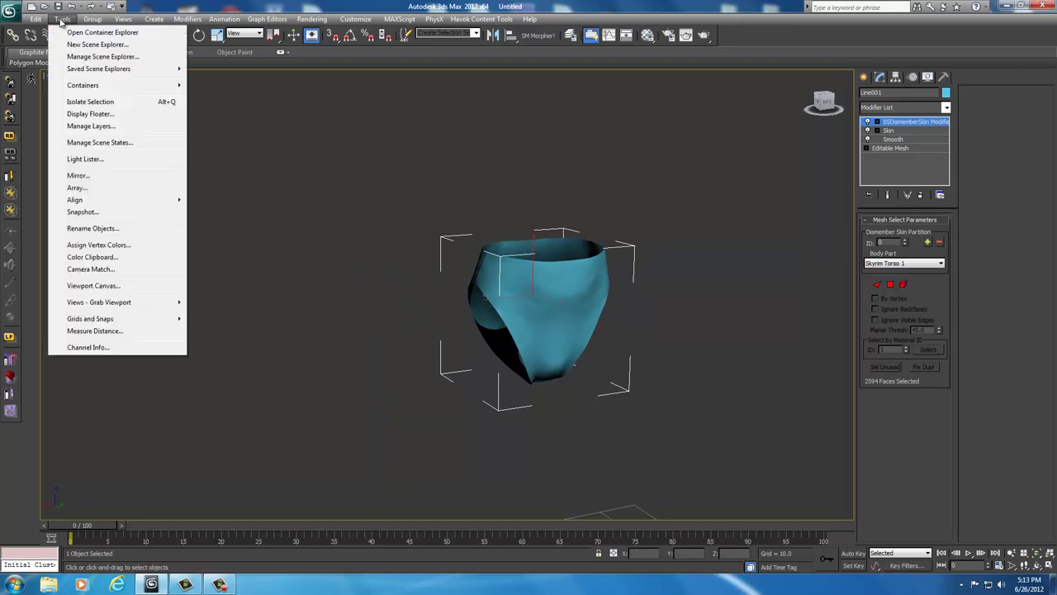
pyautogui.click(84, 286)
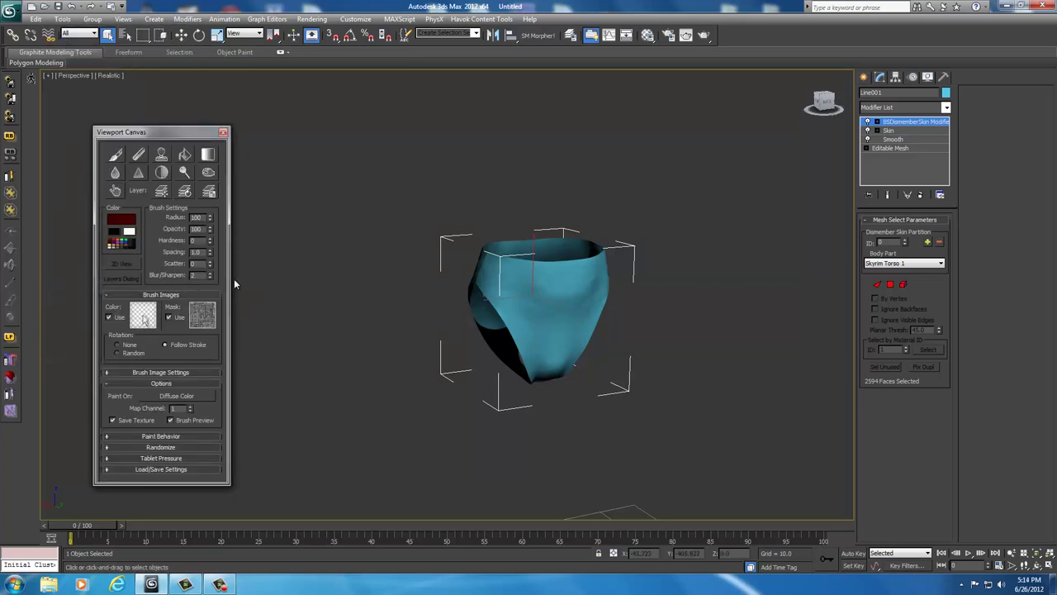
pyautogui.click(118, 155)
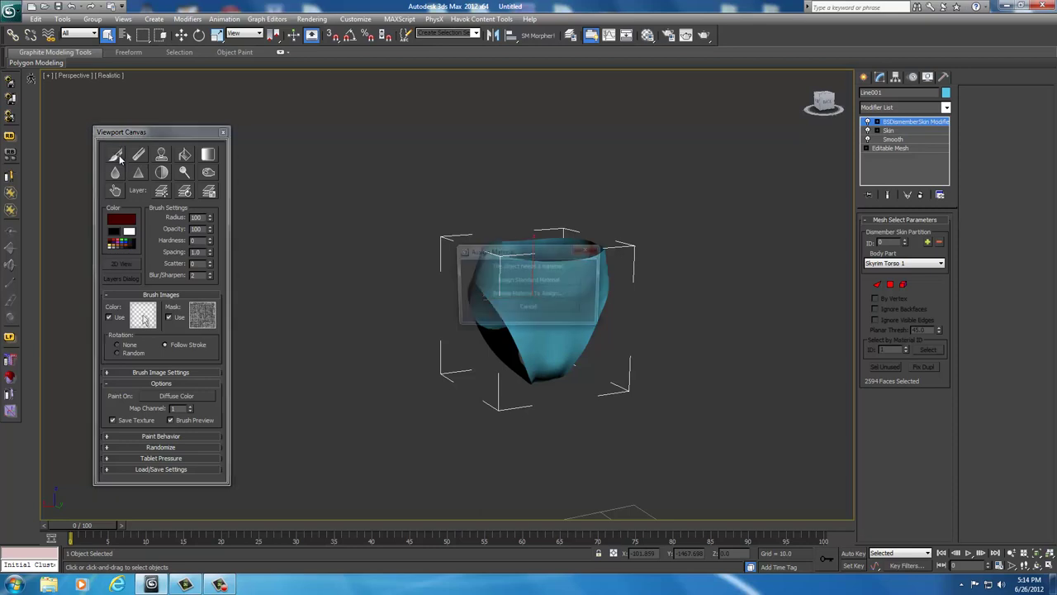
pyautogui.click(536, 280)
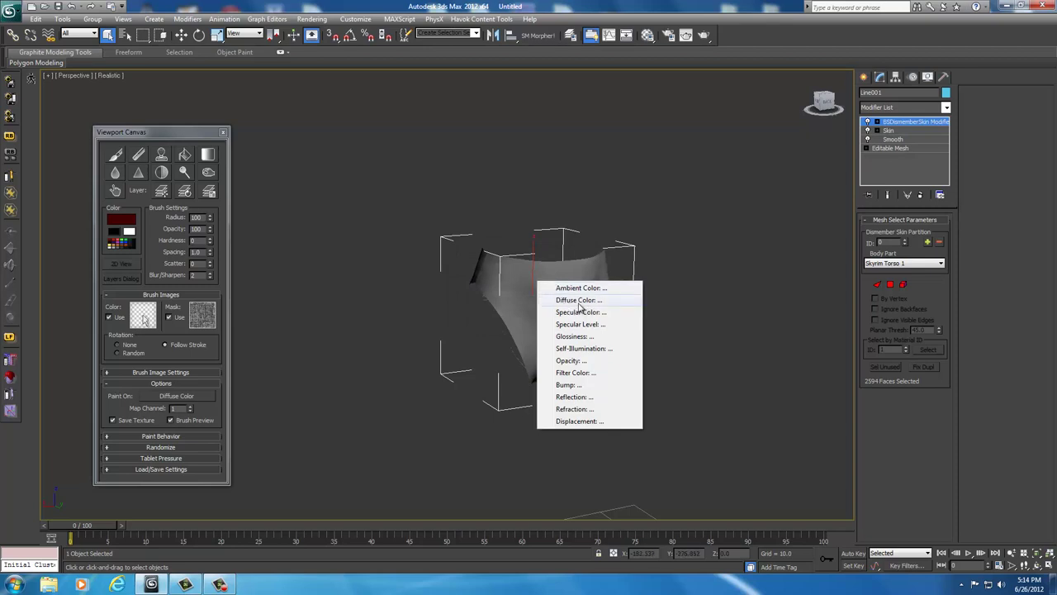
pyautogui.click(578, 306)
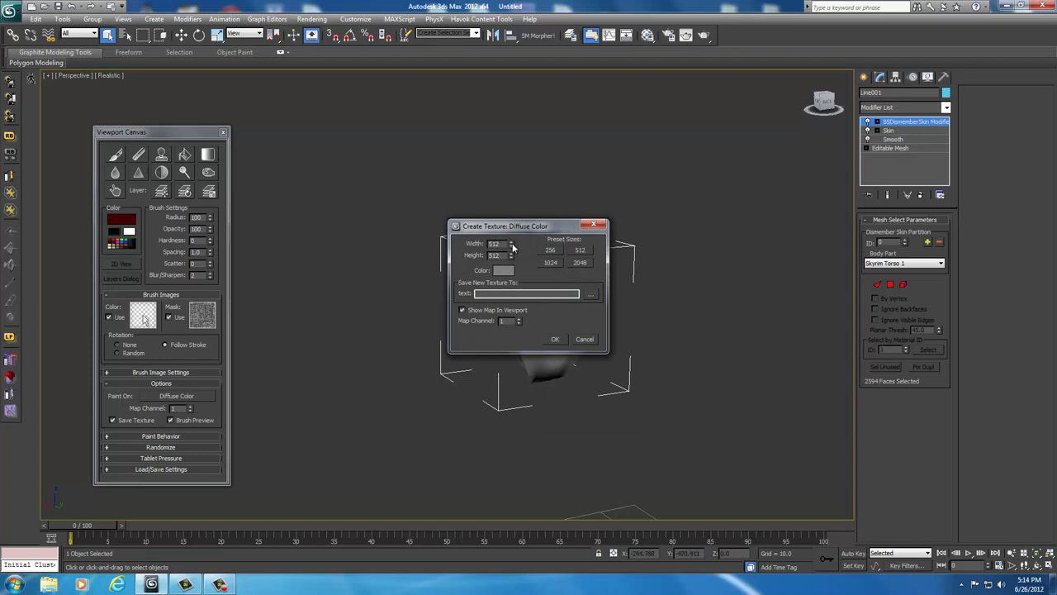
# Create the new texture at 2048 × 2048 with a dark red fill colour
pyautogui.click(580, 264)
pyautogui.moveTo(502, 227); pyautogui.dragTo(559, 228)
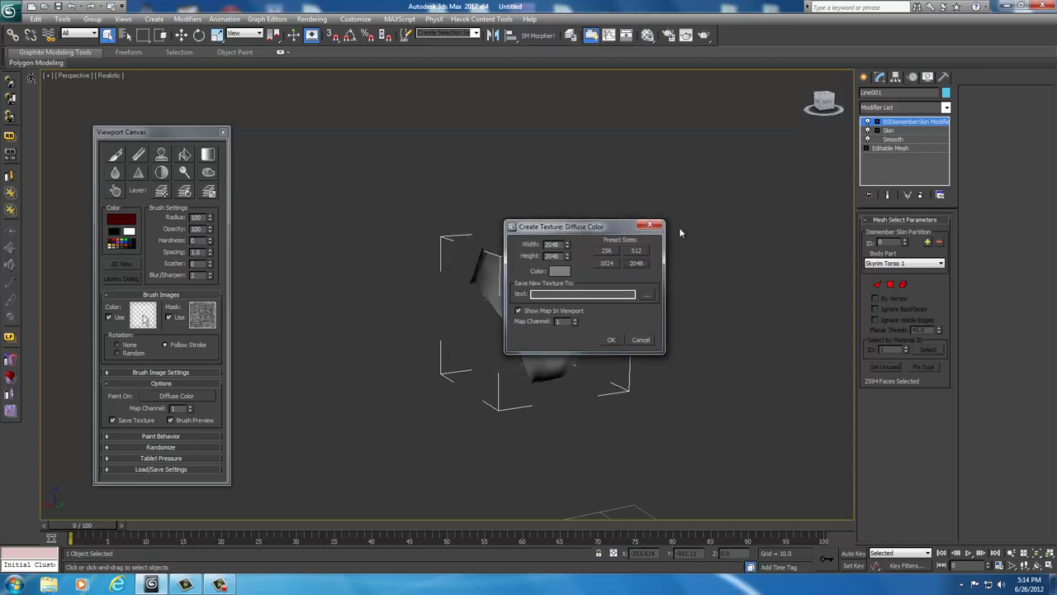
pyautogui.moveTo(681, 233); pyautogui.dragTo(786, 228)
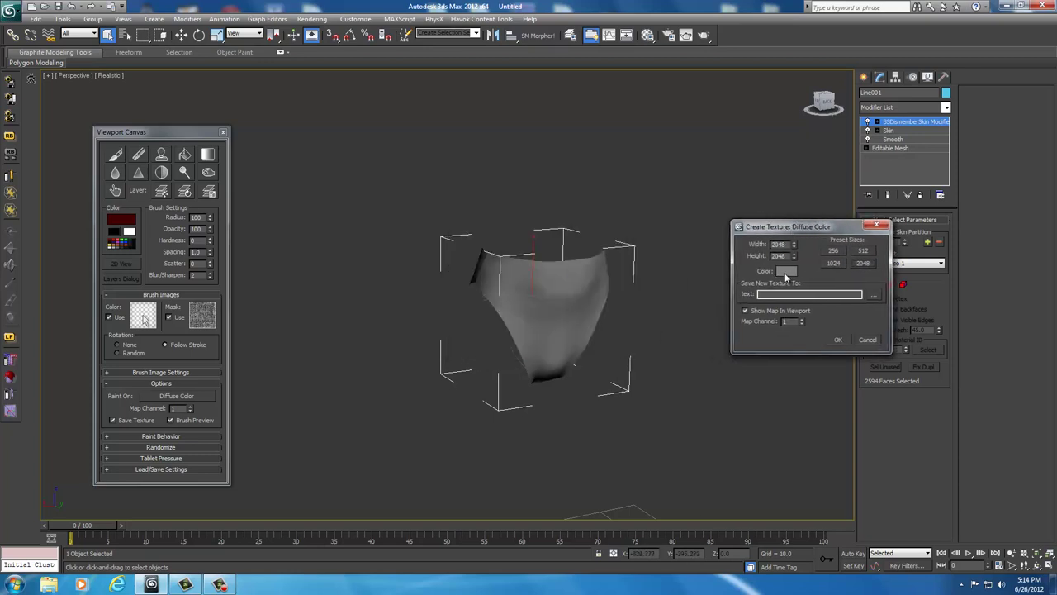
pyautogui.click(786, 273)
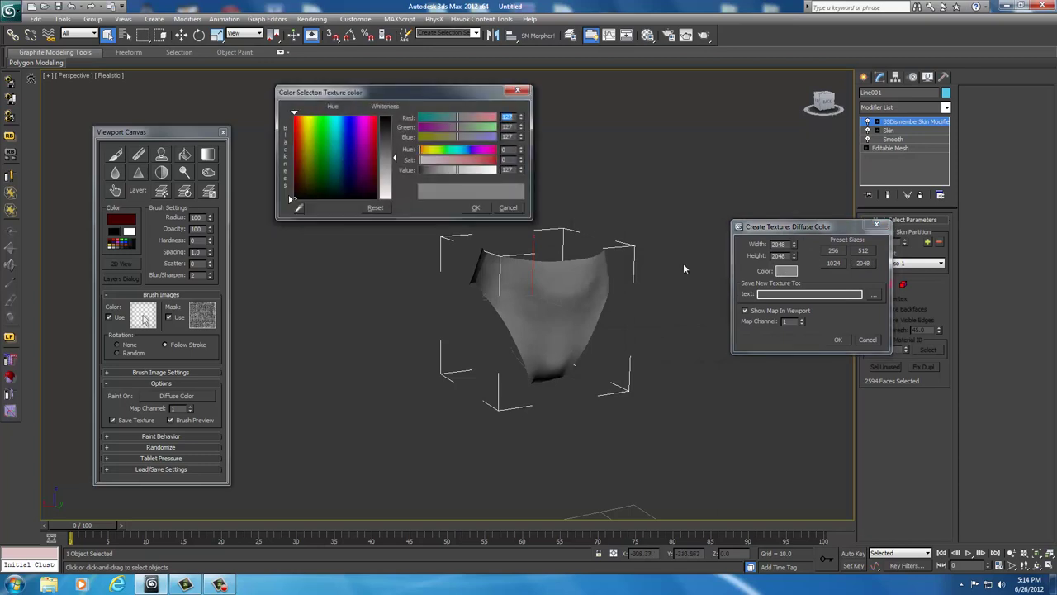
pyautogui.moveTo(292, 133); pyautogui.dragTo(288, 147)
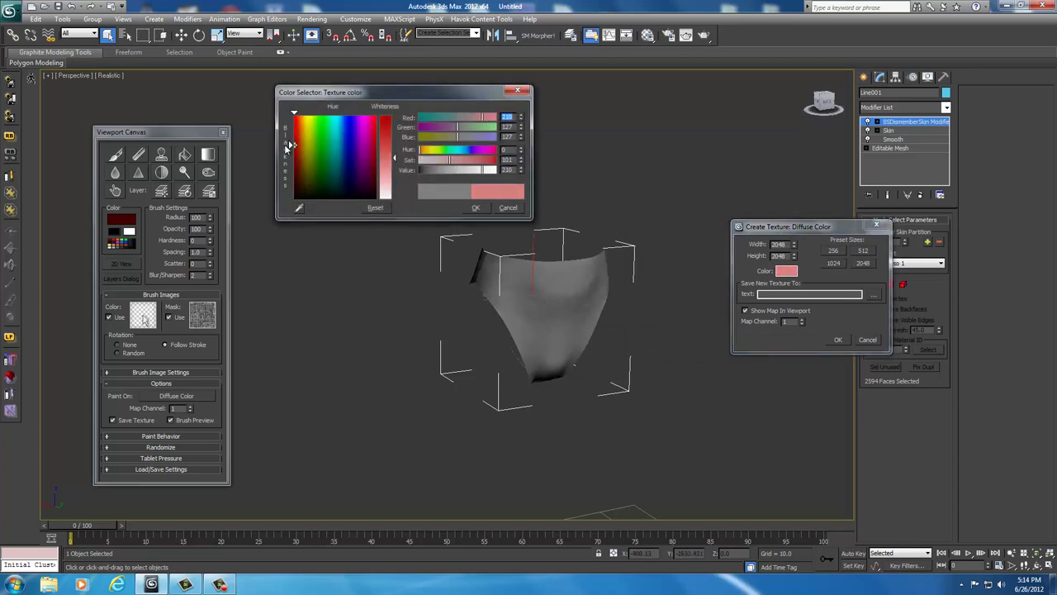
pyautogui.moveTo(394, 159); pyautogui.dragTo(395, 115)
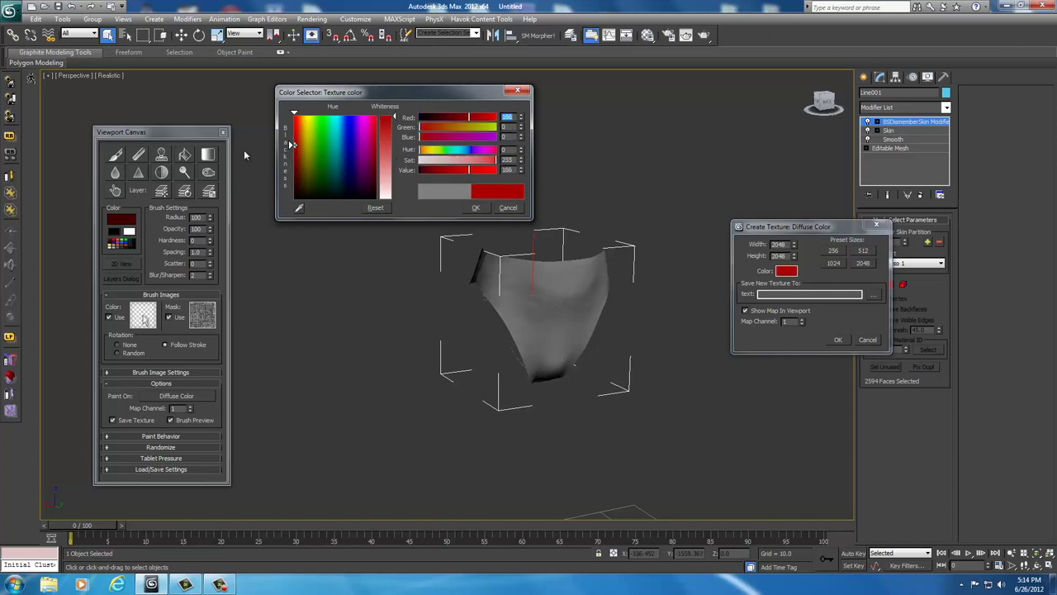
pyautogui.moveTo(292, 146); pyautogui.dragTo(288, 163)
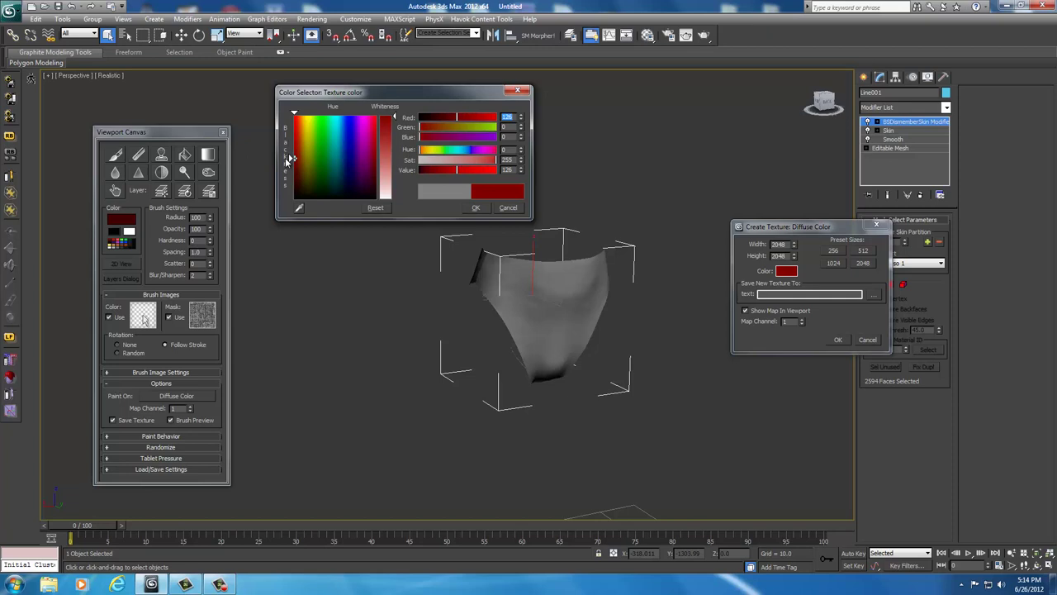
pyautogui.click(477, 208)
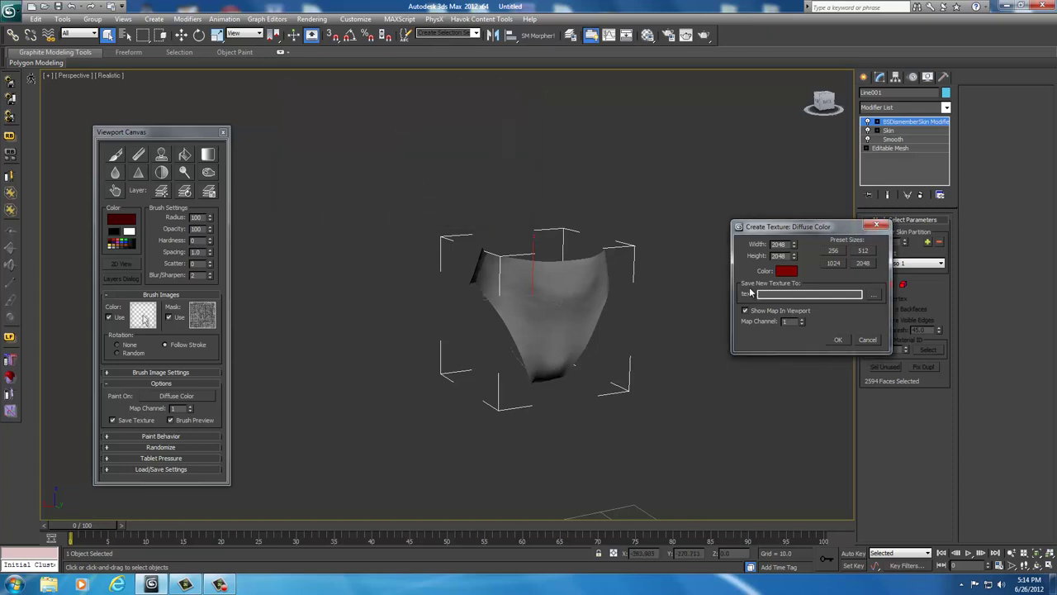
# Save the new texture as the DDS file BikiniBottom_d, accepting the default DDS settings
pyautogui.click(875, 295)
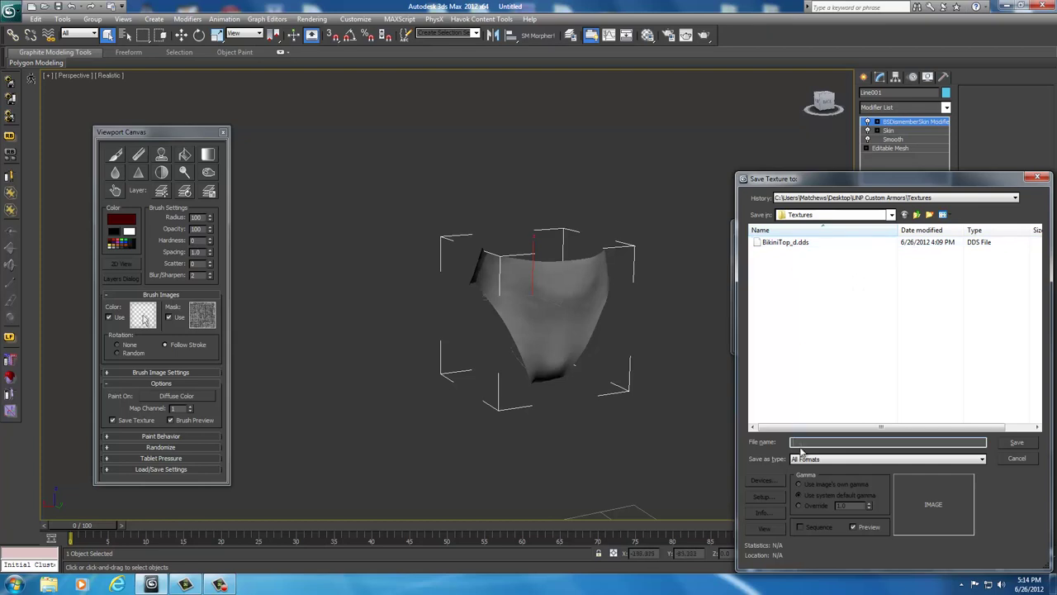
pyautogui.write('Bi')
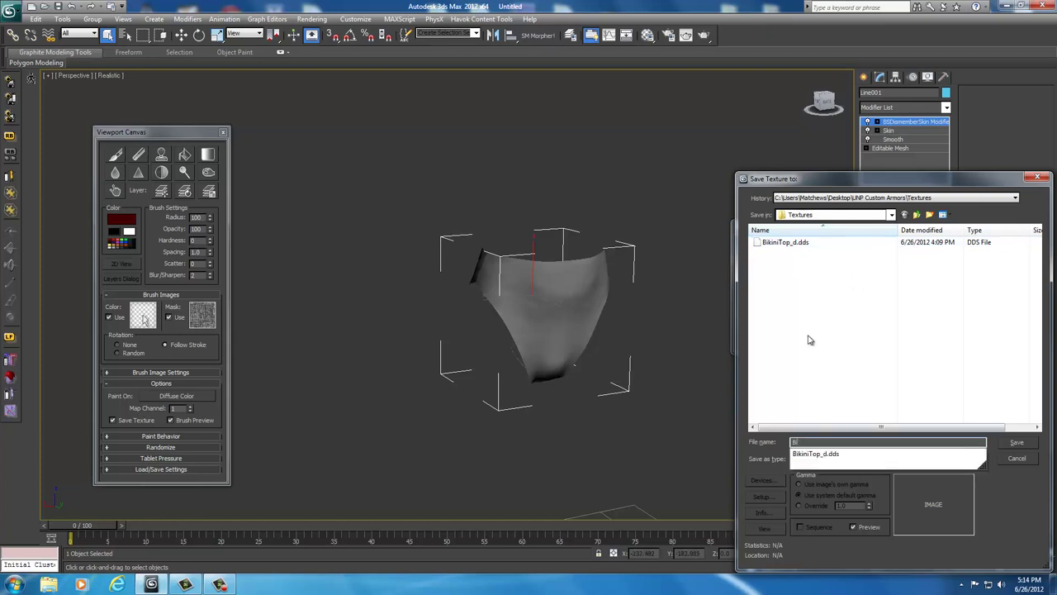
pyautogui.write('kiniB')
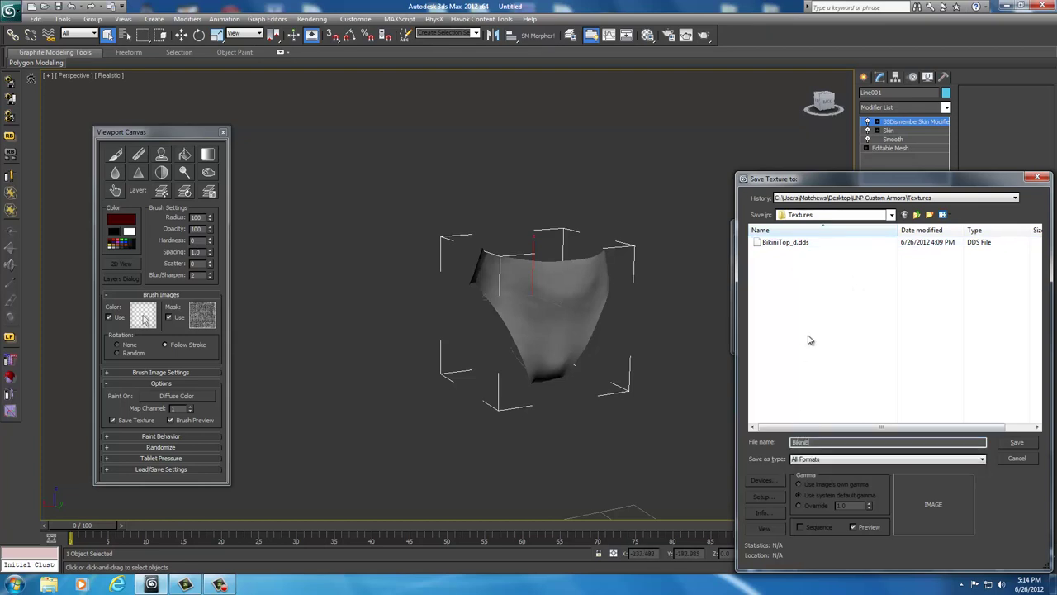
pyautogui.write('ottom_d')
pyautogui.click(844, 463)
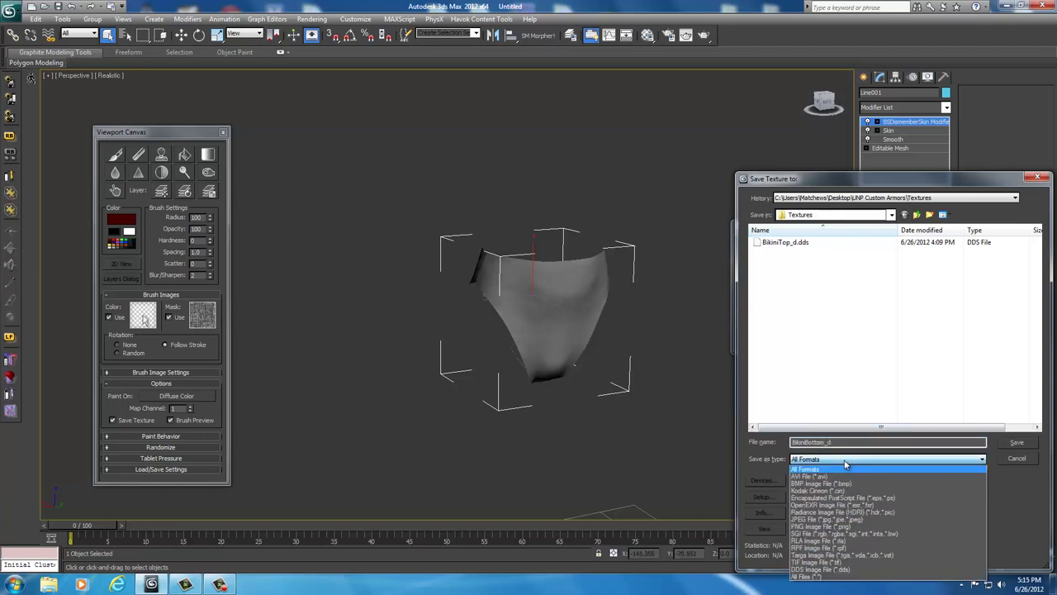
pyautogui.click(819, 569)
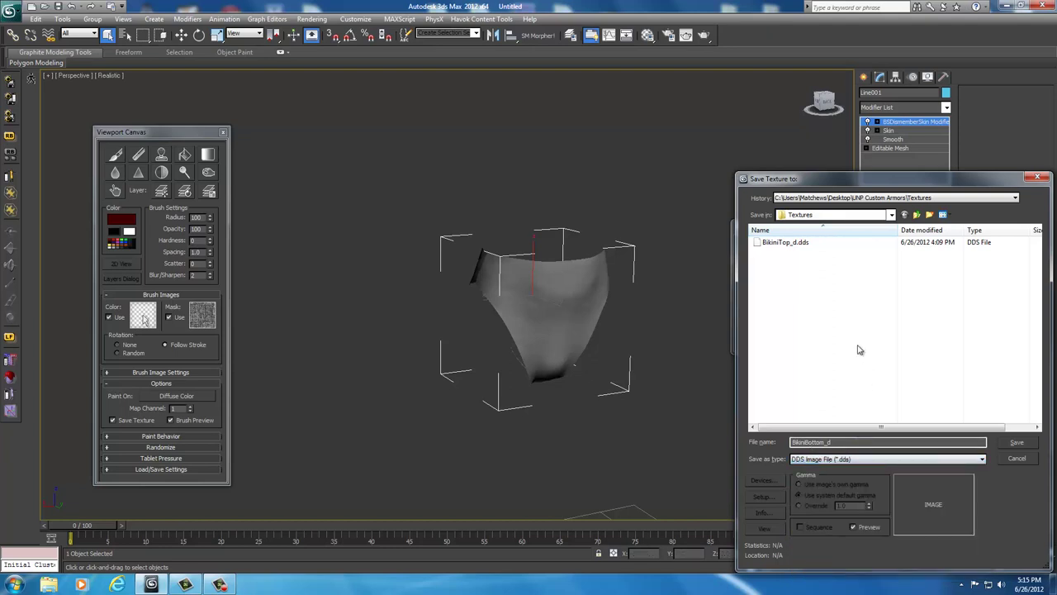
pyautogui.click(1017, 445)
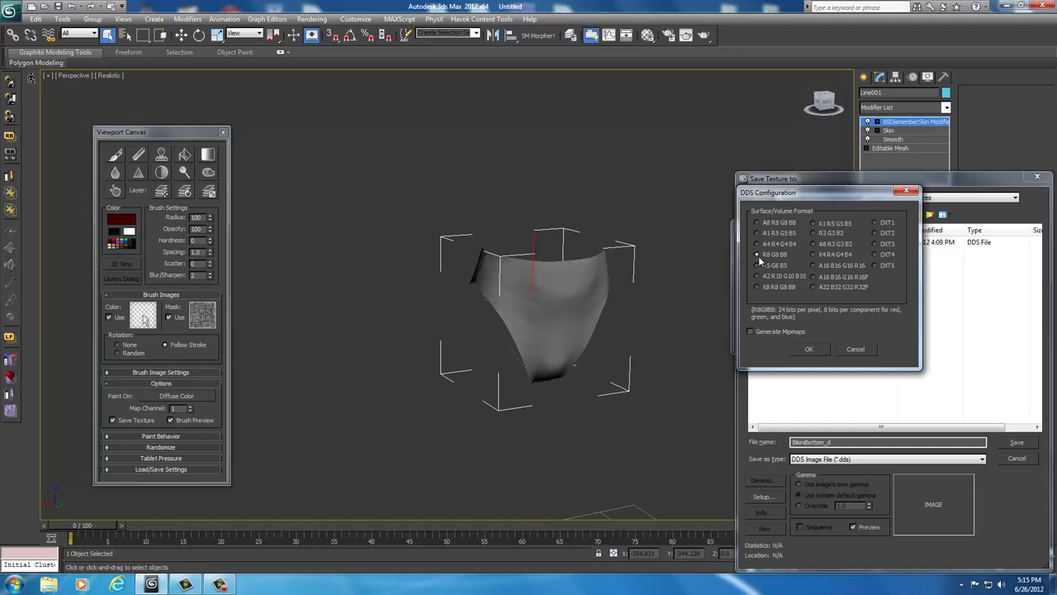
pyautogui.click(808, 350)
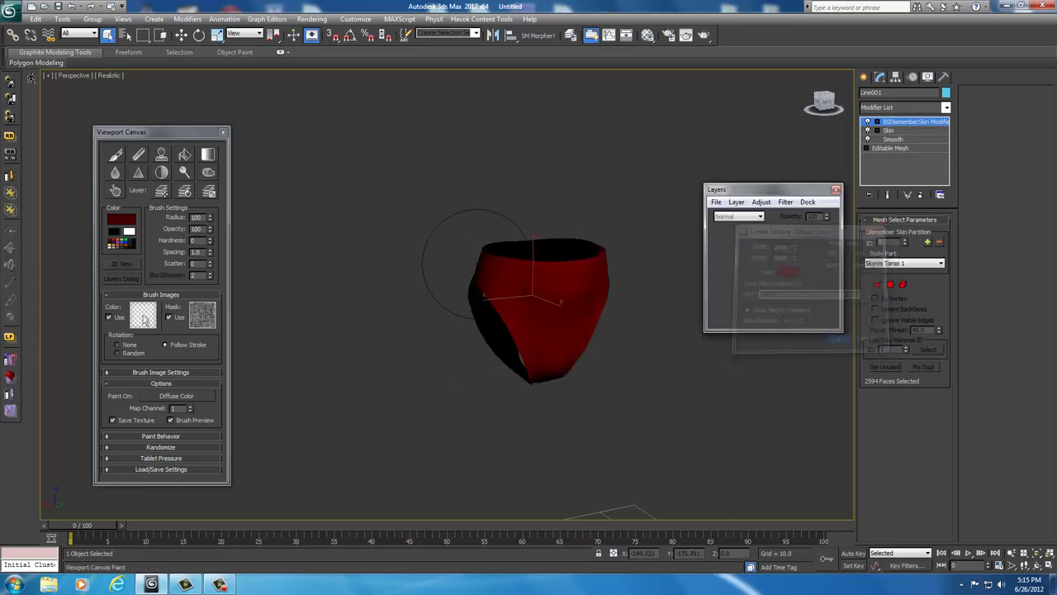
# Create the dark red texture on the briefs and add an empty Layer 1 above Background
pyautogui.click(836, 339)
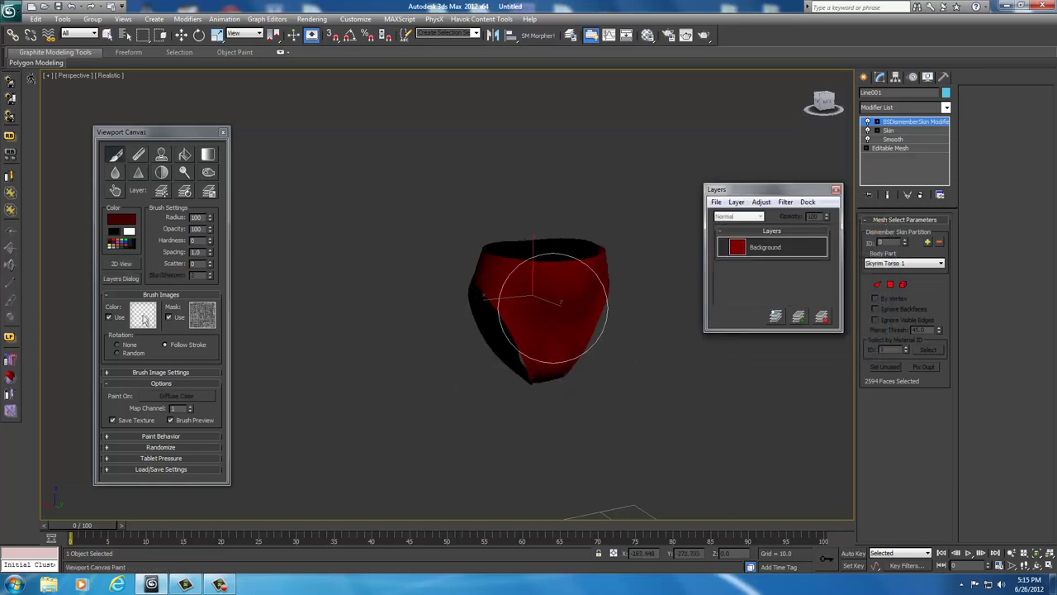
pyautogui.moveTo(601, 312); pyautogui.dragTo(578, 310, button='middle')
pyautogui.scroll(3, 578, 311)
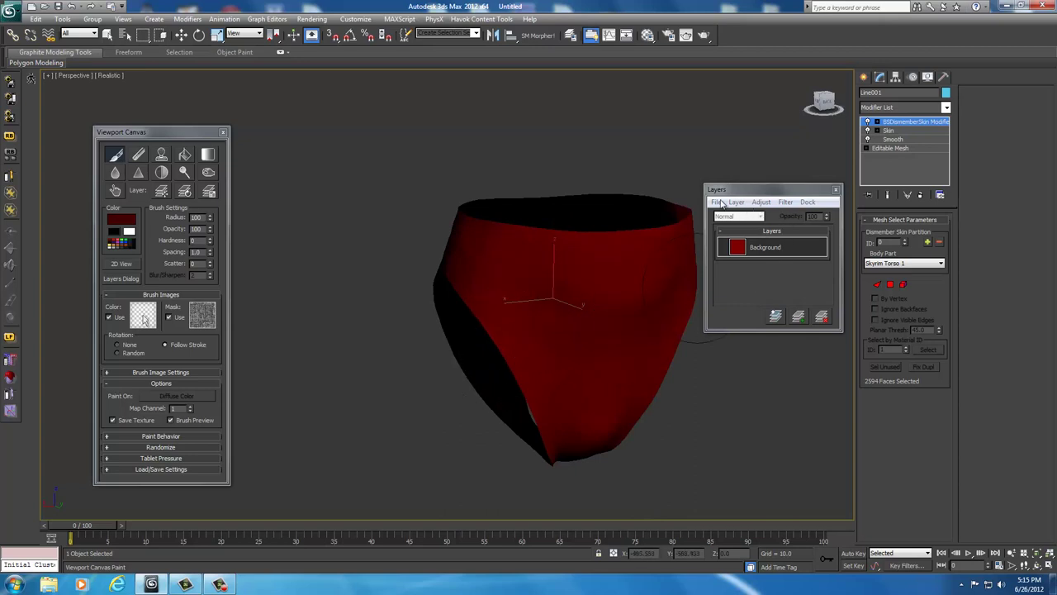
pyautogui.click(799, 318)
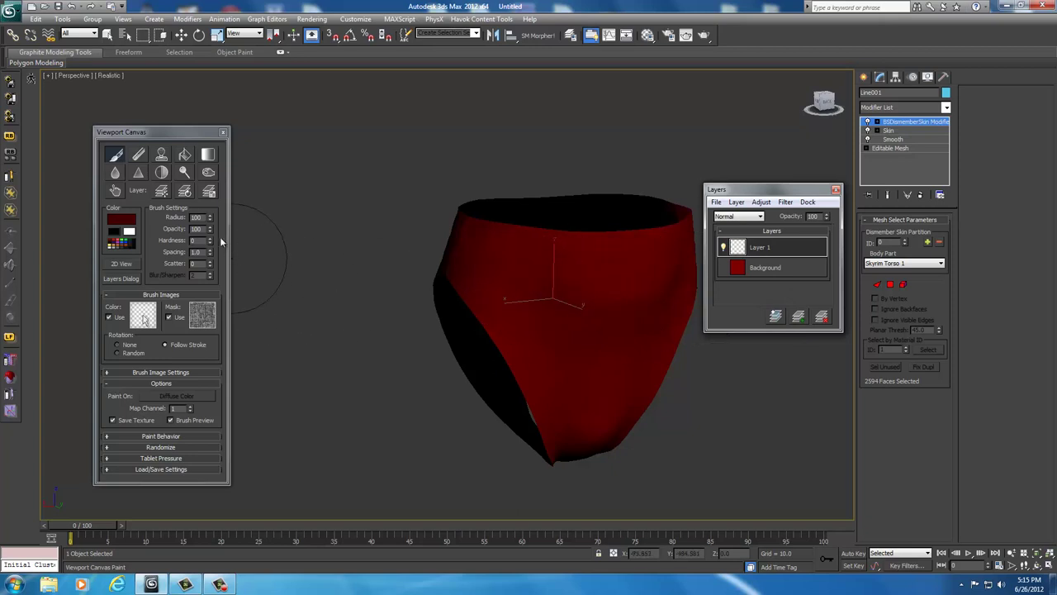
# Set brush radius 20 and spacing 0.25, turn off the mask image, and face the briefs' front
pyautogui.doubleClick(204, 217)
pyautogui.write('2')
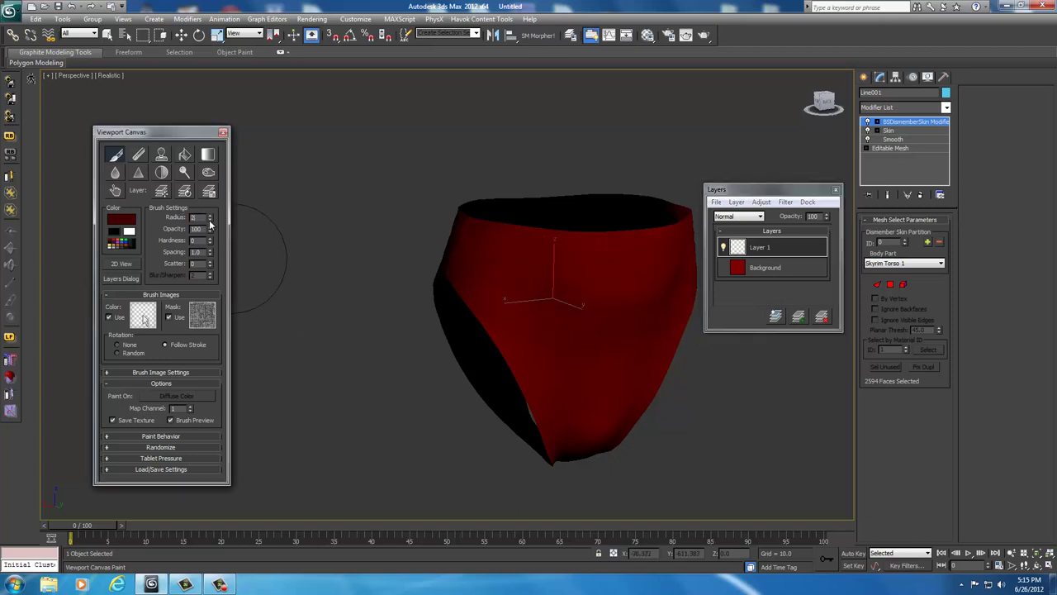
pyautogui.write('0')
pyautogui.moveTo(203, 252); pyautogui.dragTo(183, 256)
pyautogui.click(196, 318)
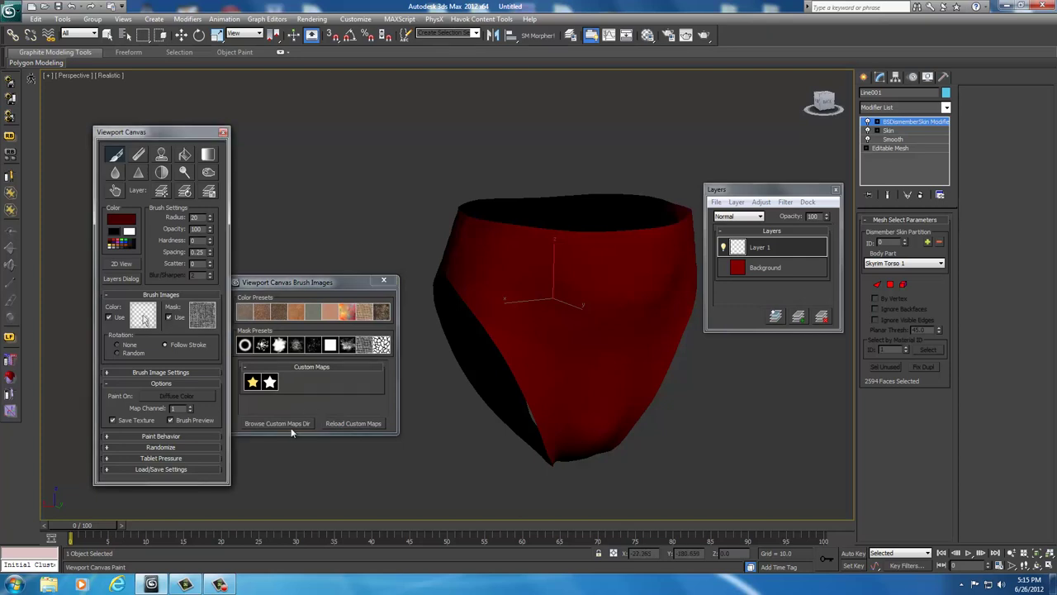
pyautogui.click(383, 280)
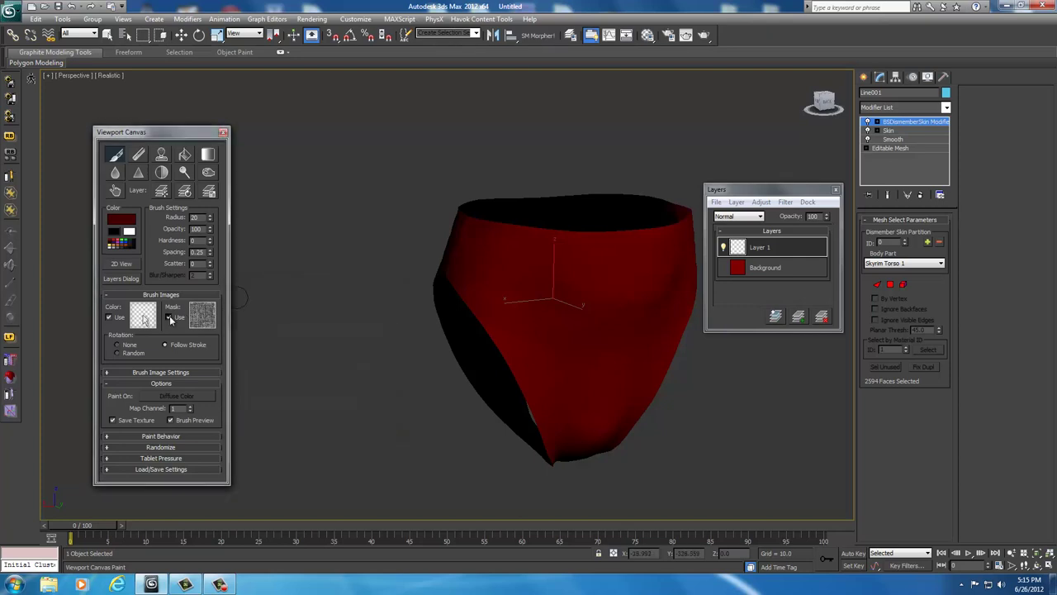
pyautogui.click(169, 318)
pyautogui.moveTo(818, 102); pyautogui.dragTo(801, 105)
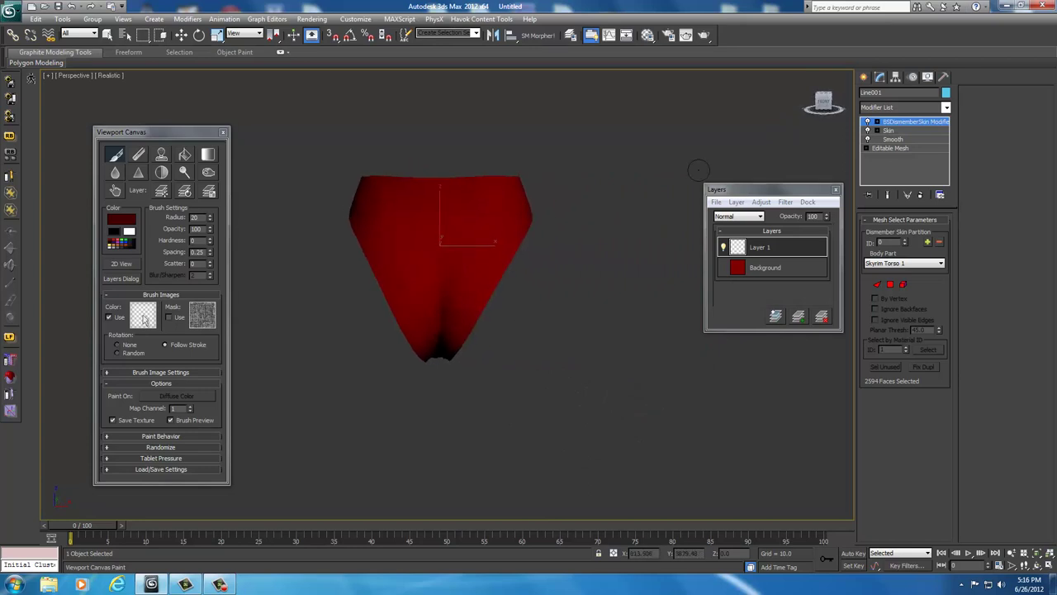
pyautogui.scroll(3, 588, 260)
pyautogui.moveTo(588, 259); pyautogui.dragTo(588, 249, button='middle')
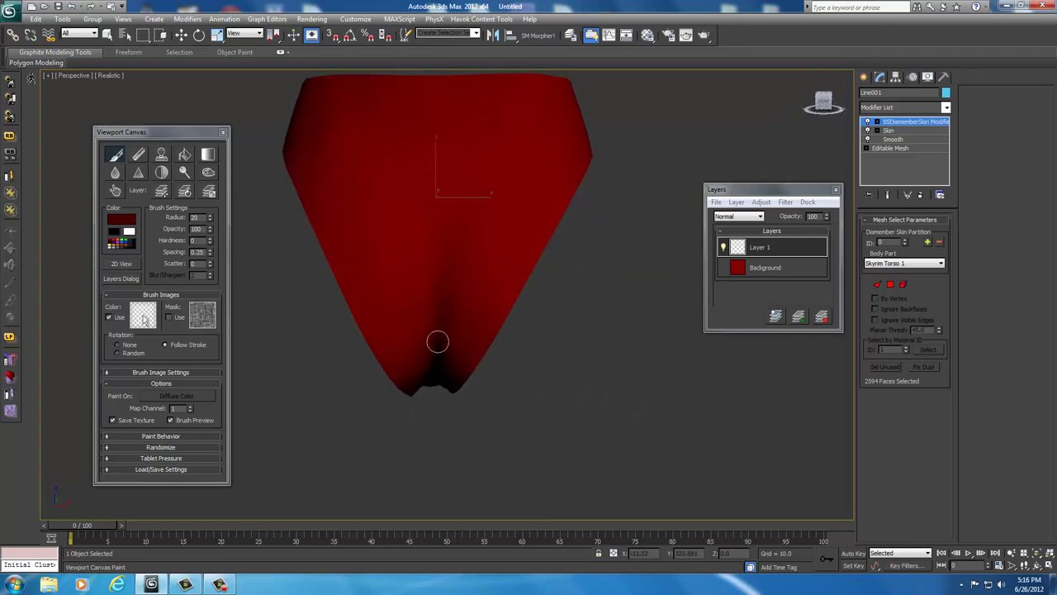
# Pick a darker red and paint branching wrinkle strokes across the front of the briefs
pyautogui.click(121, 220)
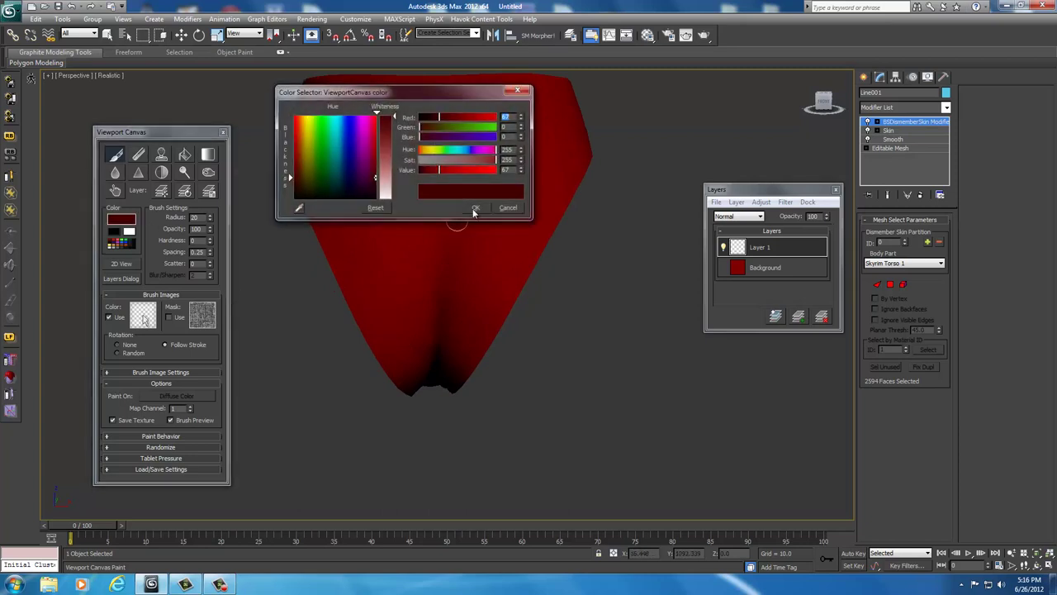
pyautogui.click(508, 208)
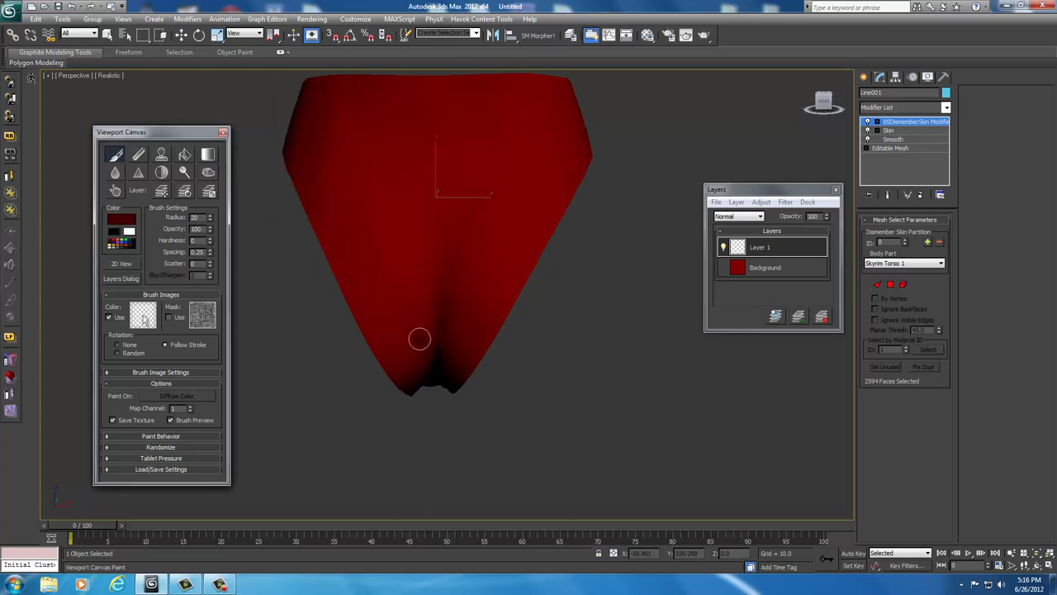
pyautogui.keyDown('shift'); pyautogui.click(444, 316); pyautogui.keyUp('shift')
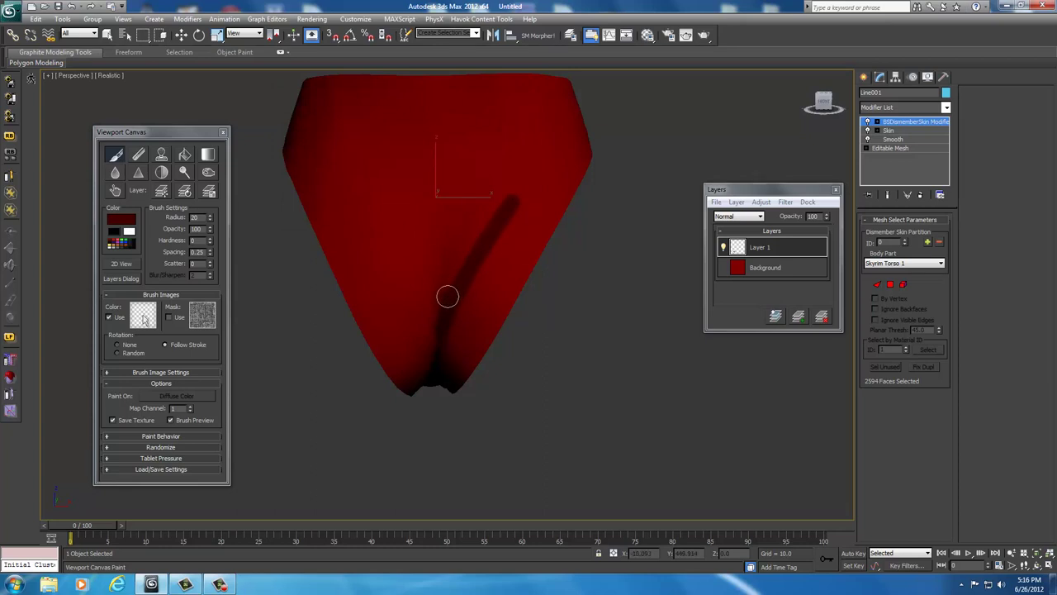
pyautogui.keyDown('shift'); pyautogui.click(418, 265); pyautogui.keyUp('shift')
pyautogui.moveTo(369, 198)
pyautogui.mouseDown()
pyautogui.moveTo(432, 257)
pyautogui.moveTo(441, 290)
pyautogui.moveTo(462, 189)
pyautogui.moveTo(494, 163)
pyautogui.mouseUp()
pyautogui.moveTo(442, 223); pyautogui.dragTo(411, 157)
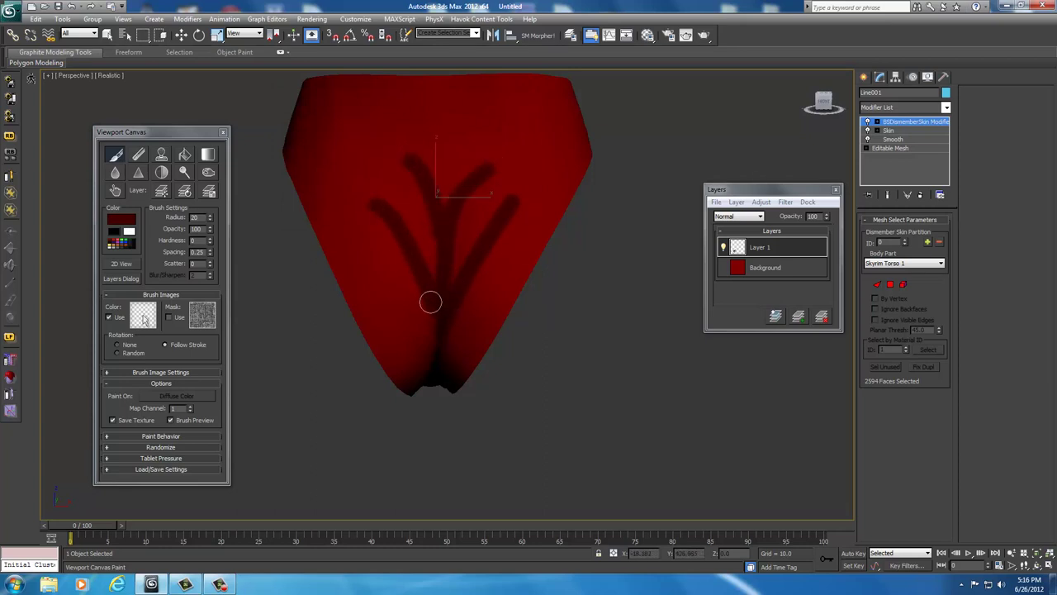
pyautogui.moveTo(435, 346); pyautogui.dragTo(371, 275)
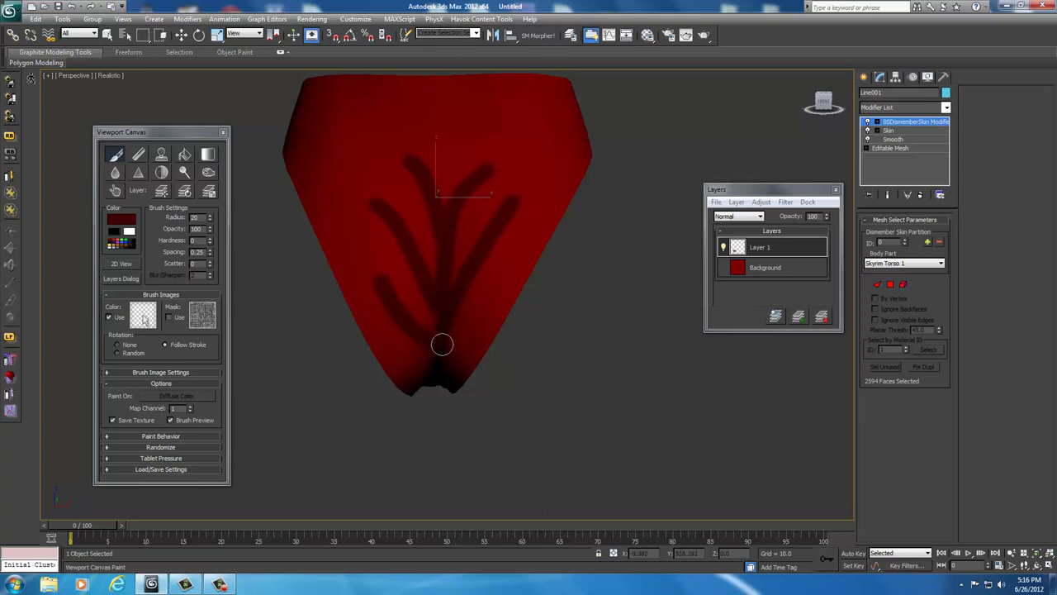
pyautogui.moveTo(439, 344); pyautogui.dragTo(481, 316)
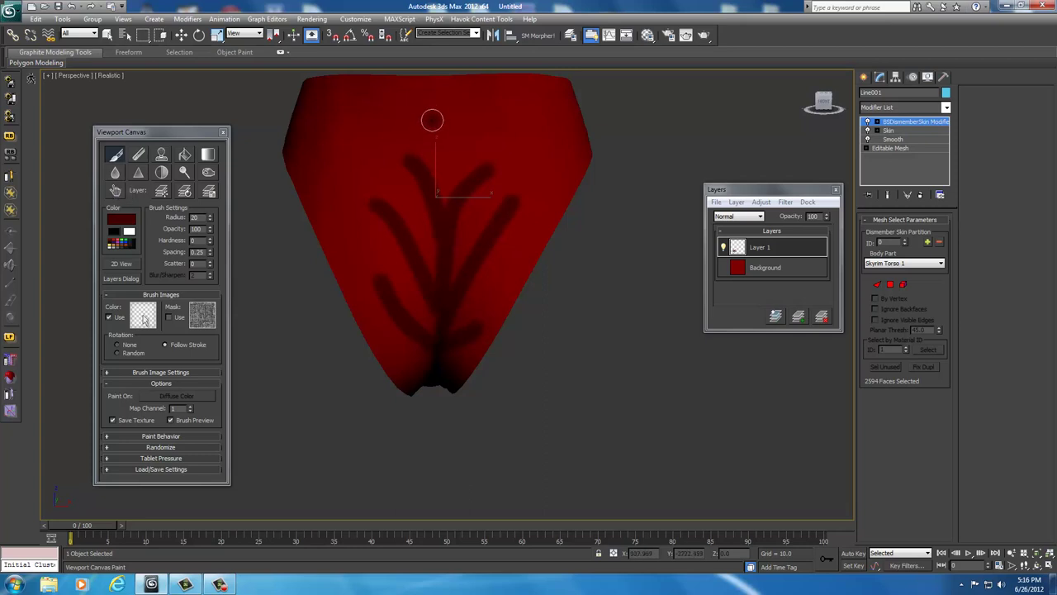
# Add horizontal wrinkle strokes near the waistband and pick the Blur tool to soften them
pyautogui.moveTo(434, 123); pyautogui.dragTo(508, 122)
pyautogui.moveTo(391, 100); pyautogui.dragTo(494, 100)
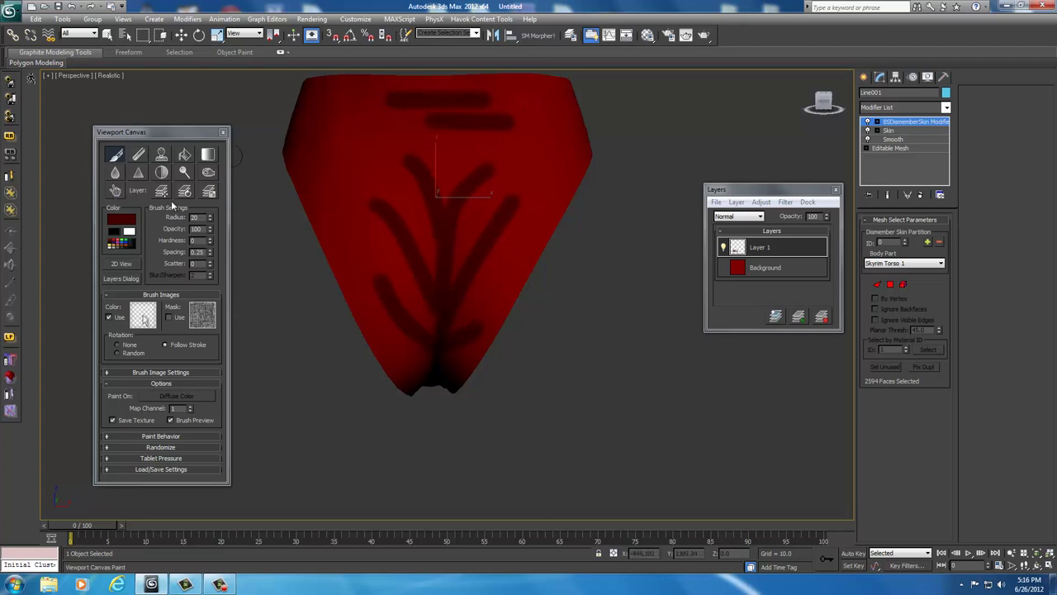
pyautogui.click(116, 173)
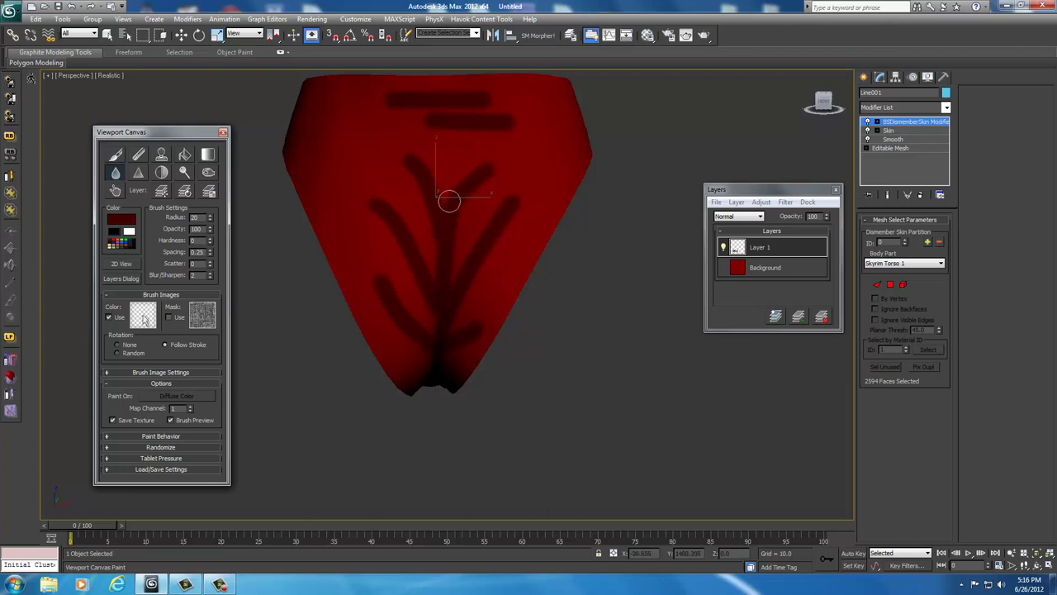